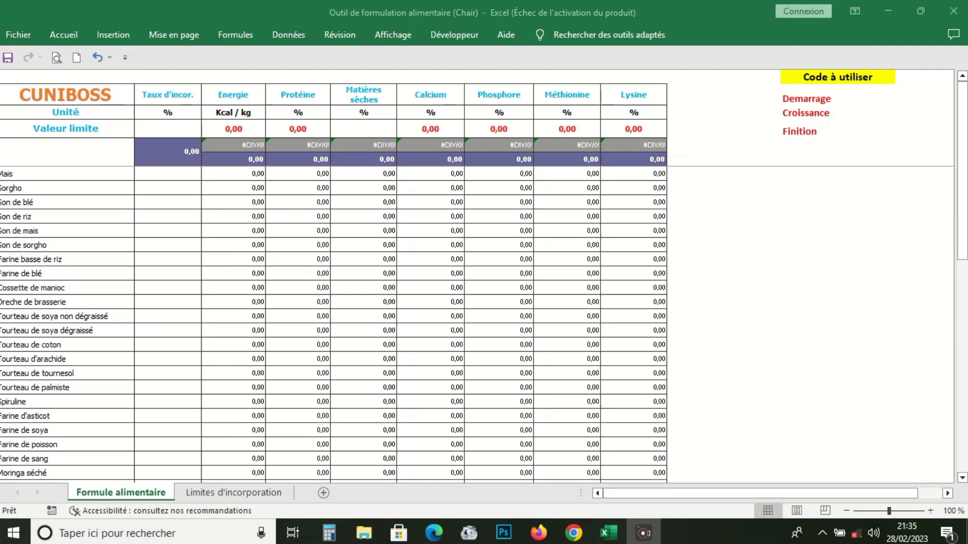
Review the incorporation limits of the ingredients for each growth stage on the Limites d'incorporation sheet
left_click(233, 492)
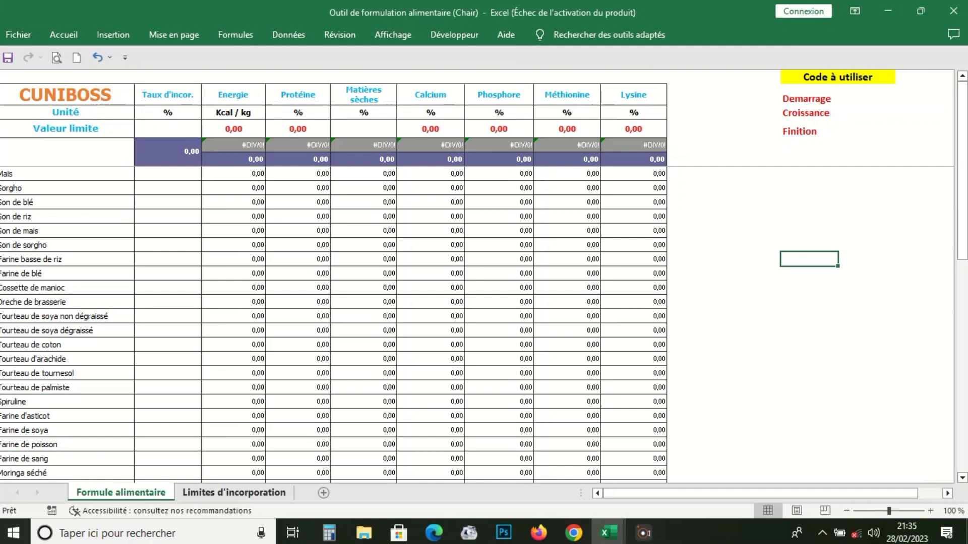
scroll(466, 283, "down", 7)
scroll(466, 282, "up", 7)
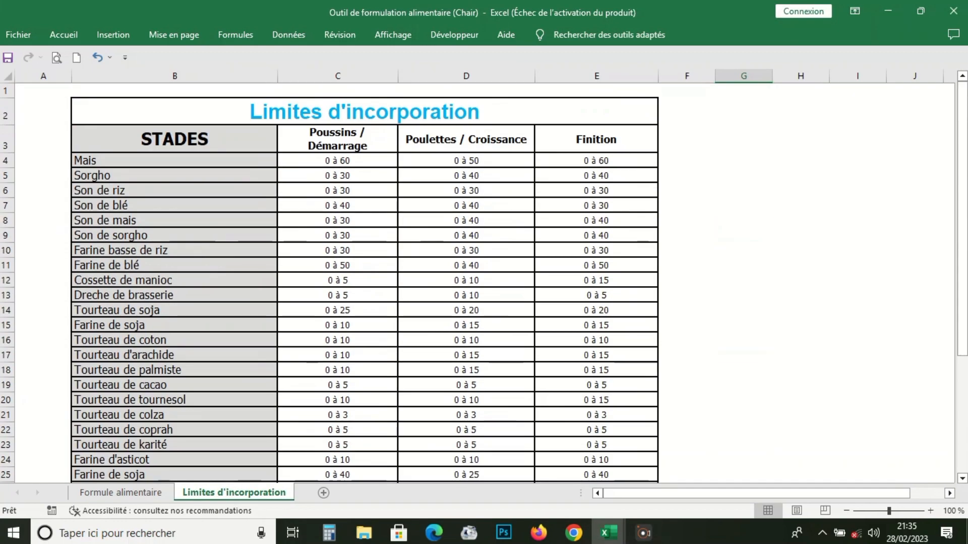
left_click(120, 493)
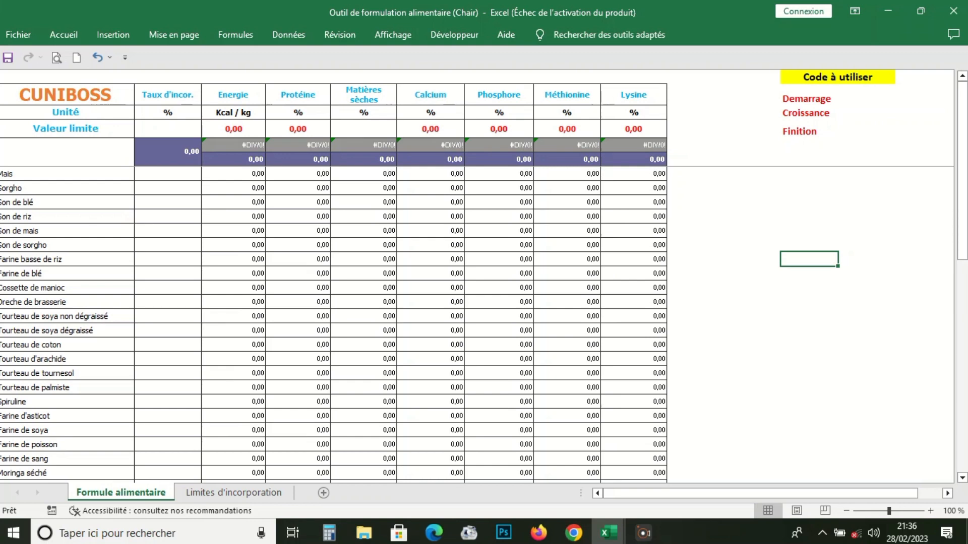
left_click(233, 493)
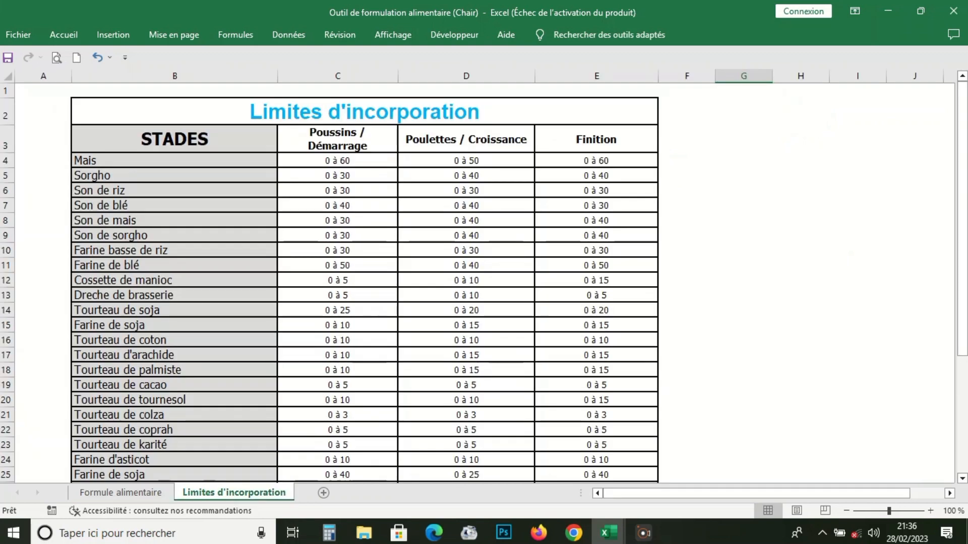
scroll(484, 282, "down", 7)
scroll(364, 282, "up", 7)
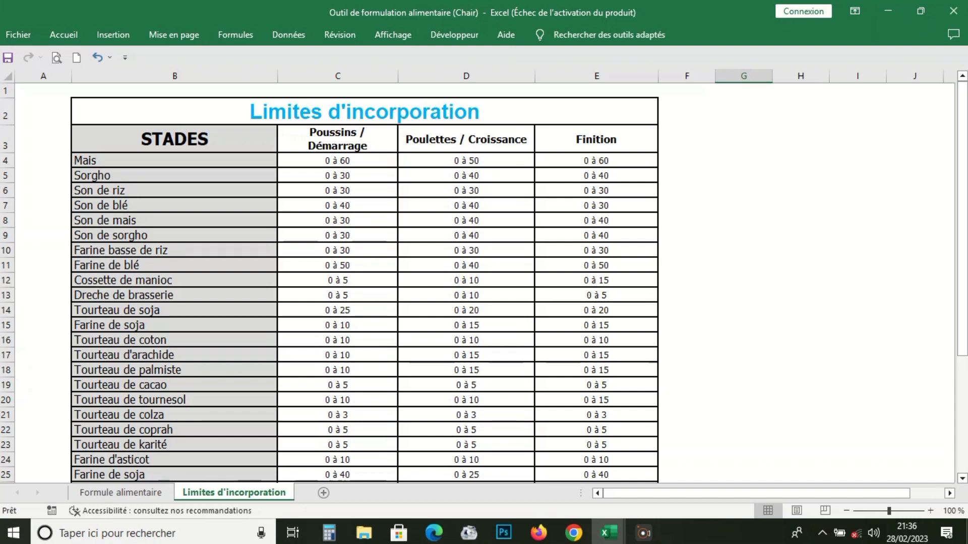
Look through the full ingredient list on the Formule alimentaire sheet
left_click(121, 493)
scroll(476, 322, "down", 8)
scroll(477, 322, "up", 8)
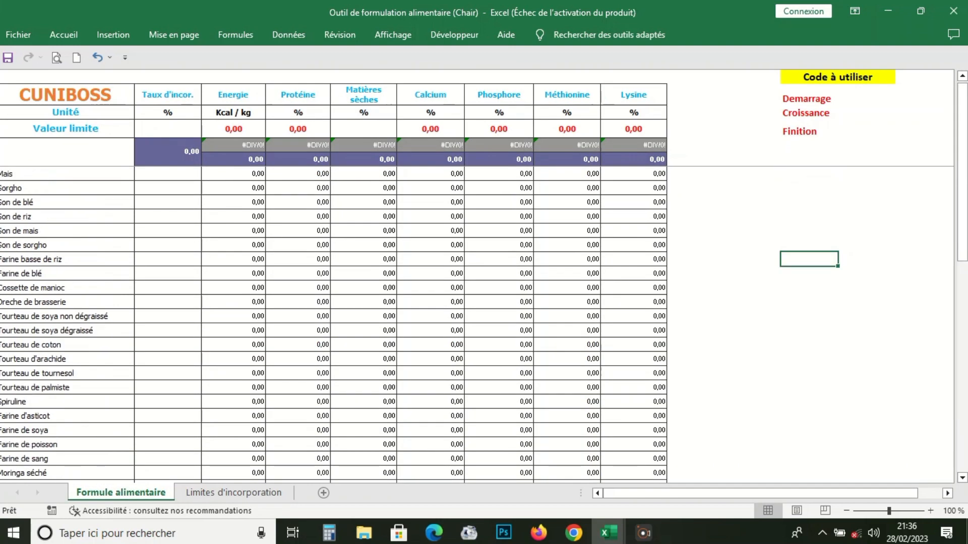
scroll(476, 323, "down", 15)
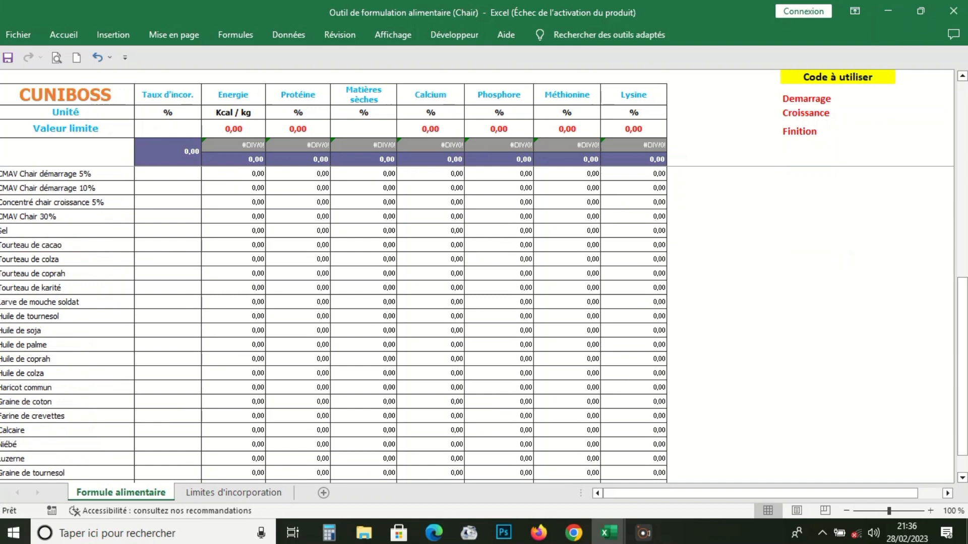
scroll(476, 322, "up", 13)
scroll(476, 323, "up", 2)
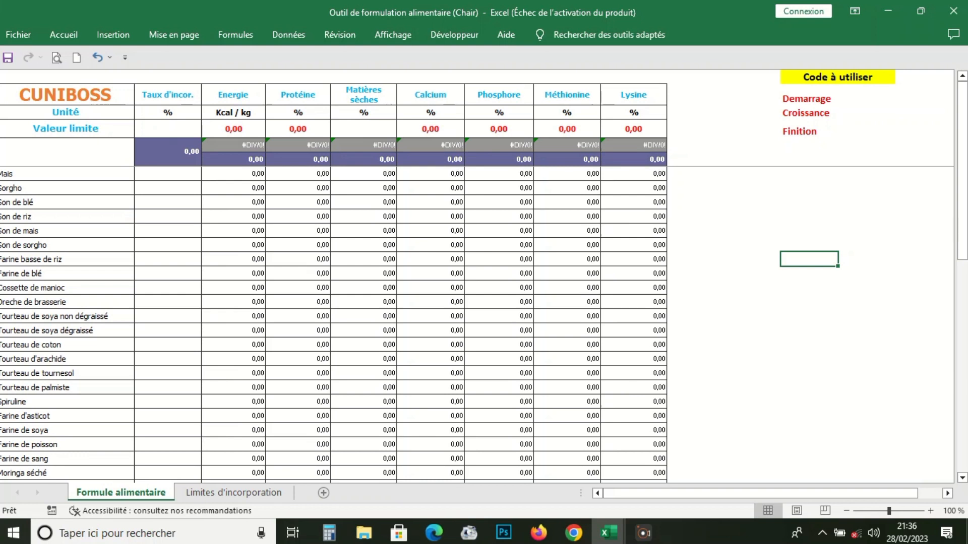
Enter the stage code "demarrage" from the Code à utiliser list in the cell below Valeur limite
left_click(66, 152)
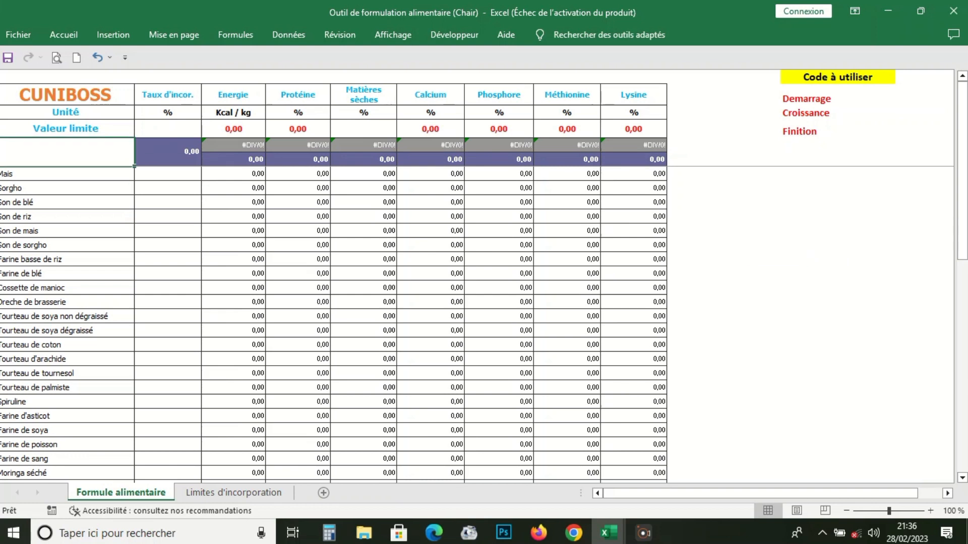
left_click_drag(751, 77, 891, 134)
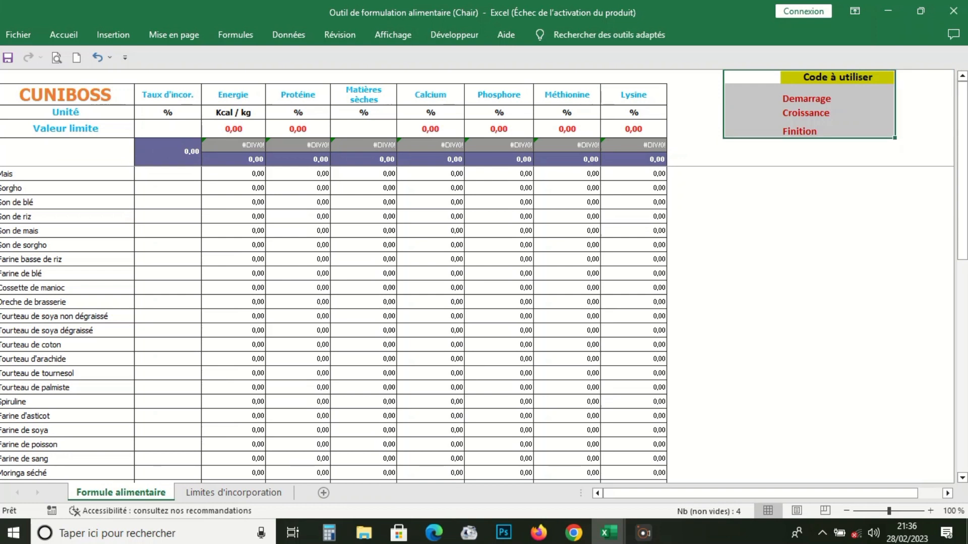
left_click(67, 151)
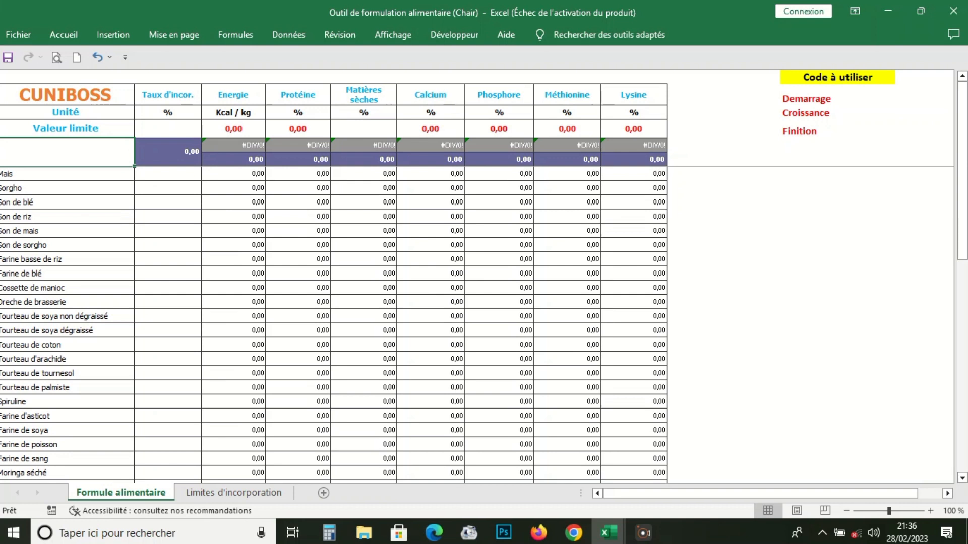
type("d")
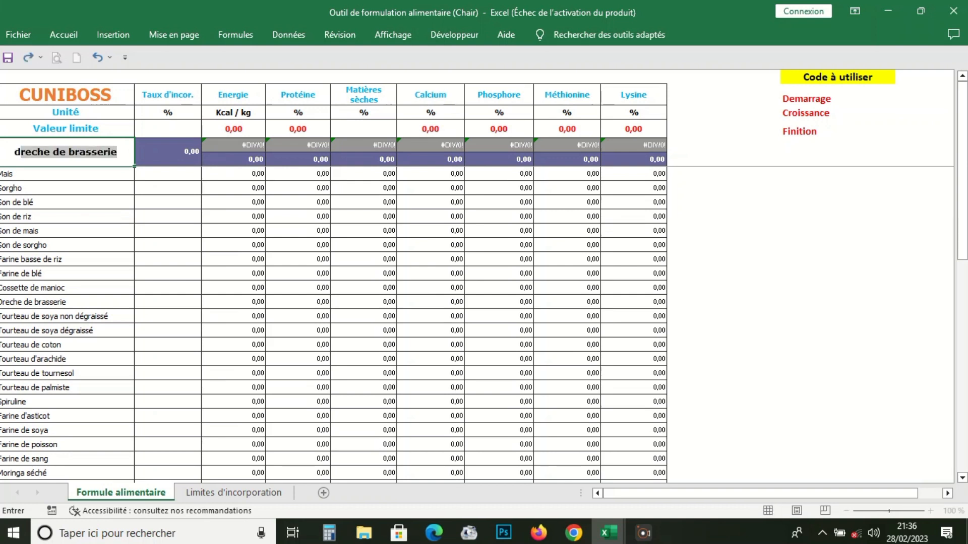
type("em")
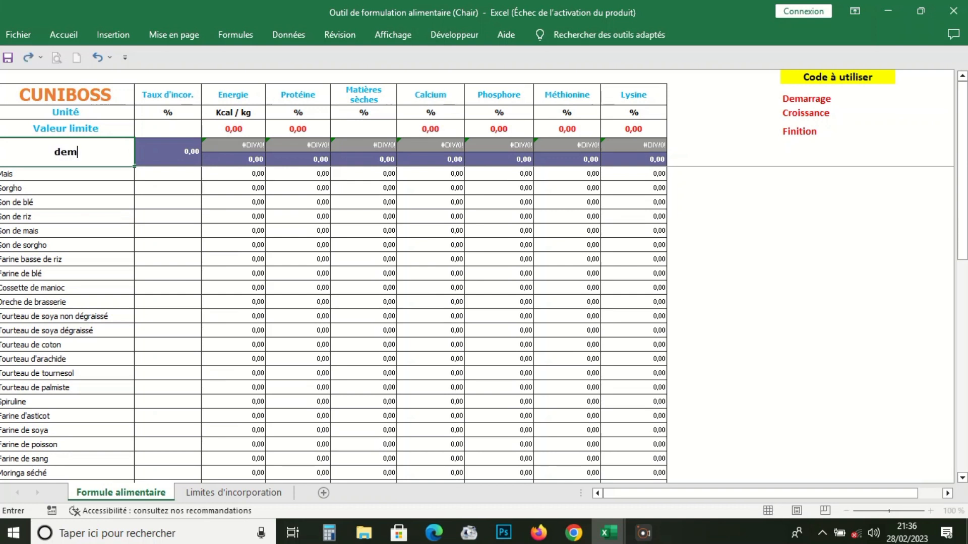
type("arrage")
key("Return")
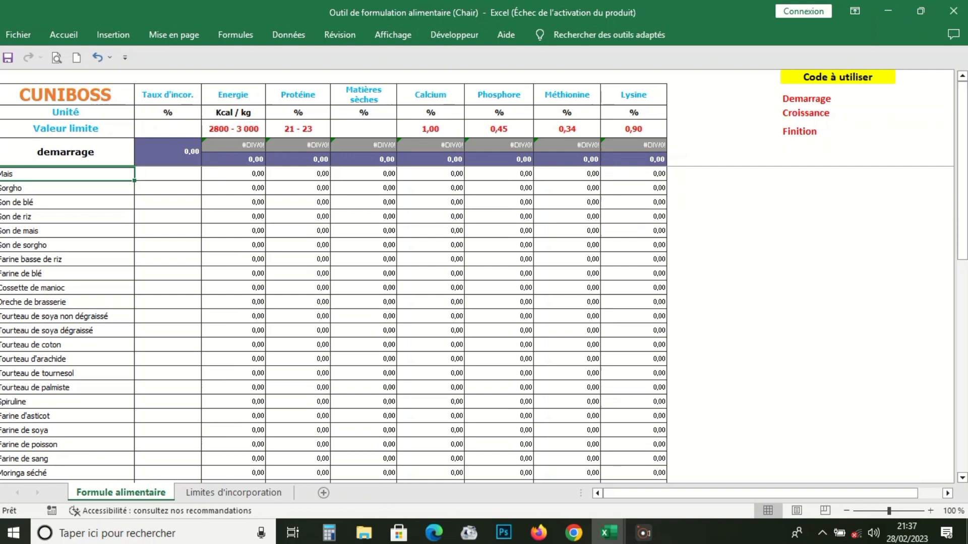
Change the stage code below Valeur limite to "croissance"
left_click(65, 152)
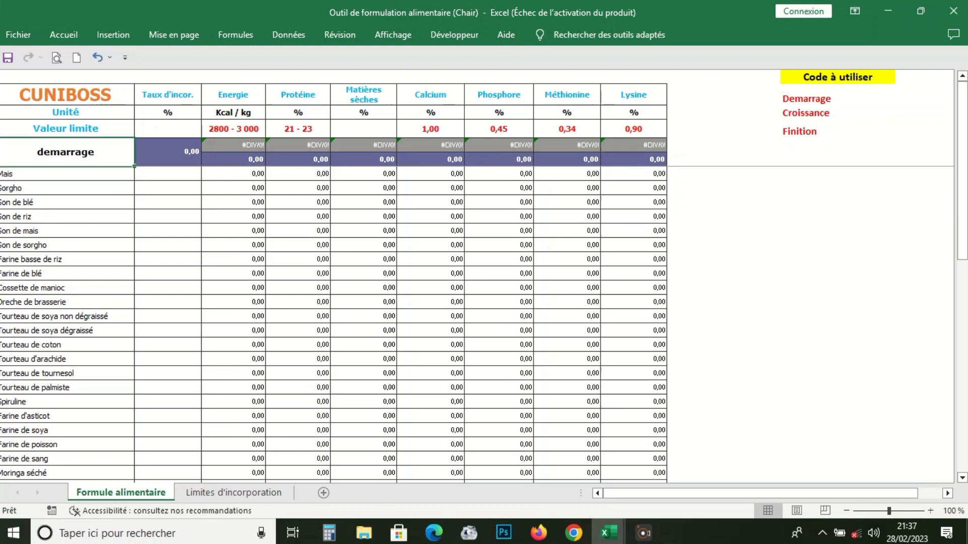
type("cr")
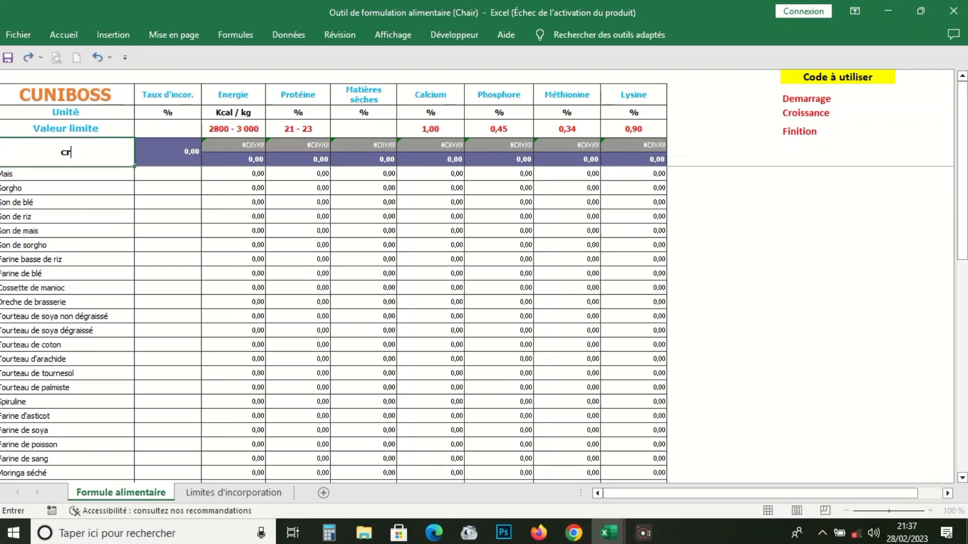
type("oiss")
key("Tab")
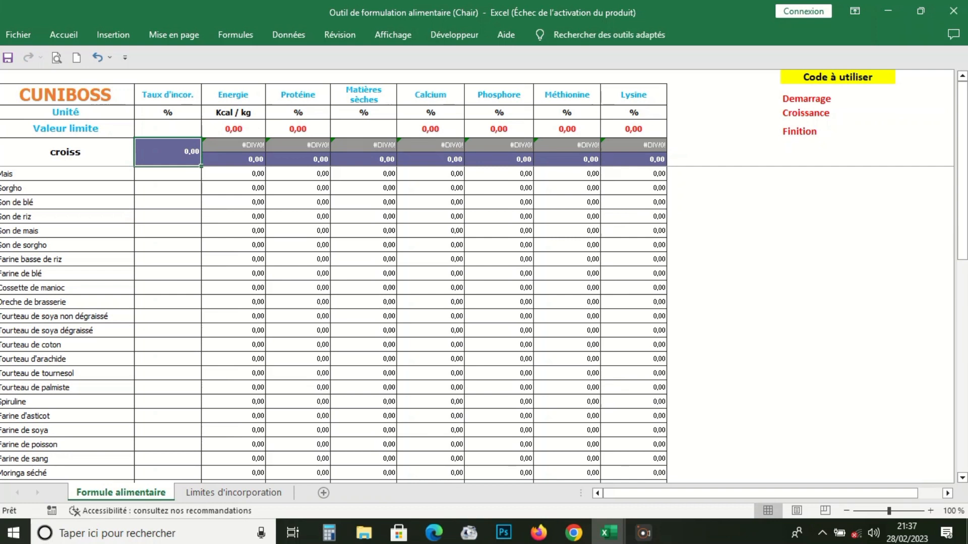
double_click(83, 152)
type("a")
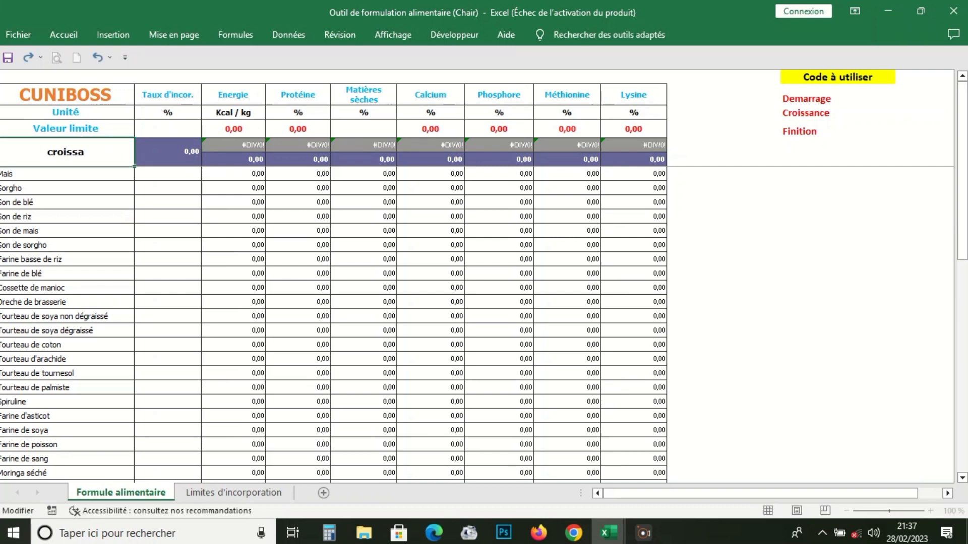
type("nce")
key("Return")
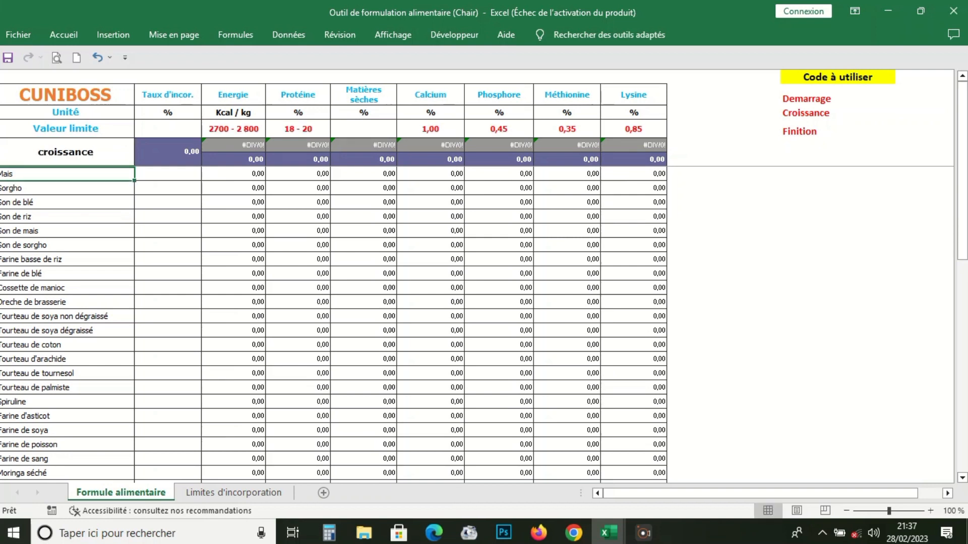
Set the stage code below Valeur limite to "finition"
left_click(65, 152)
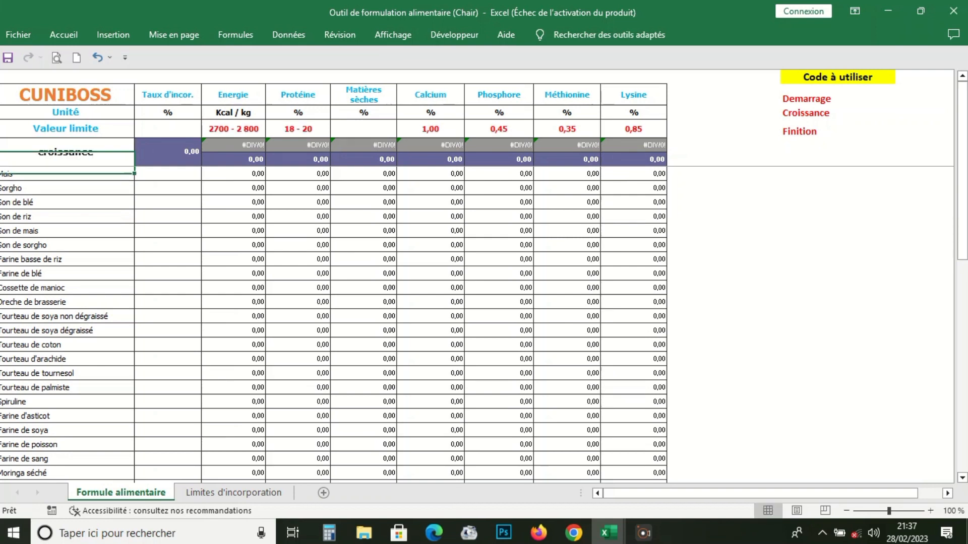
type("f")
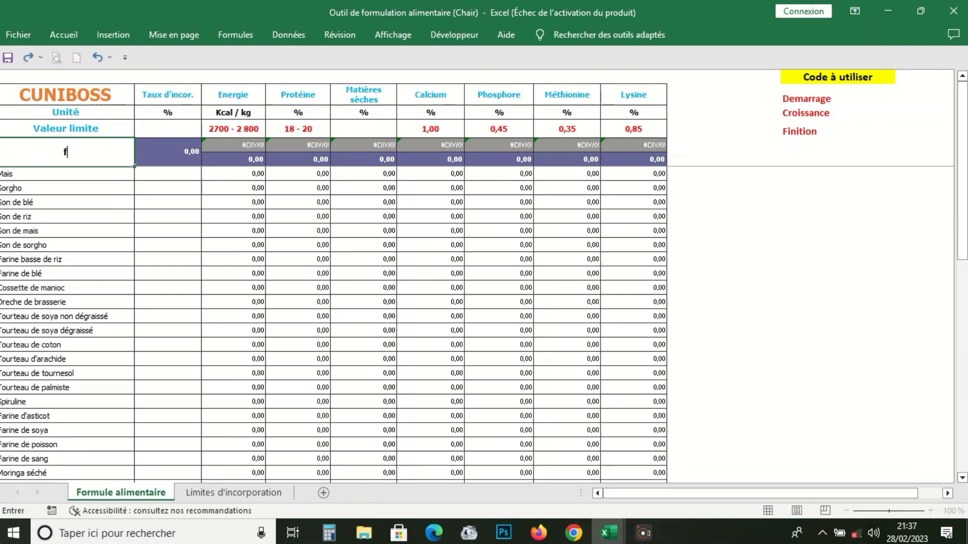
type("inition")
key("Return")
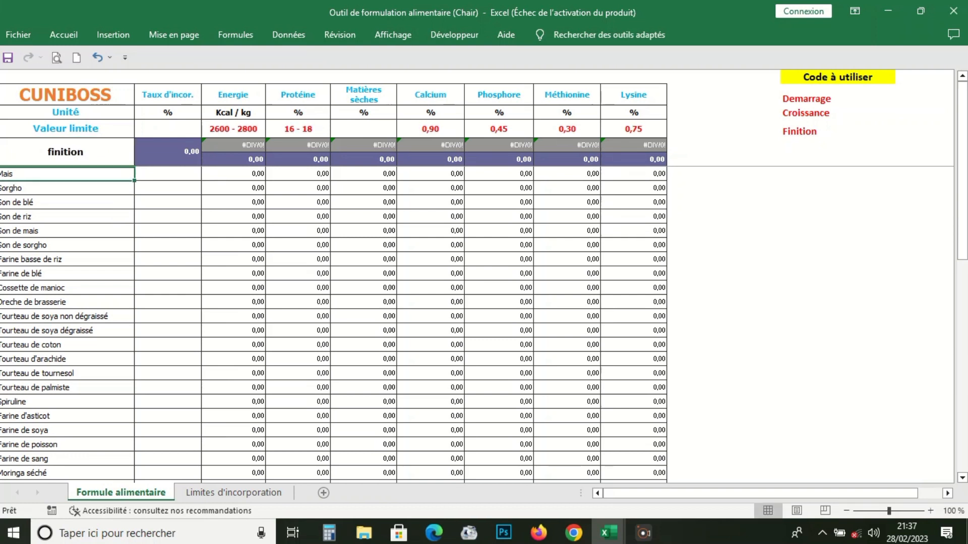
Consult the ingredient limits on the Limites d'incorporation sheet and return to the Formule alimentaire sheet
left_click(168, 202)
left_click(168, 245)
left_click(168, 188)
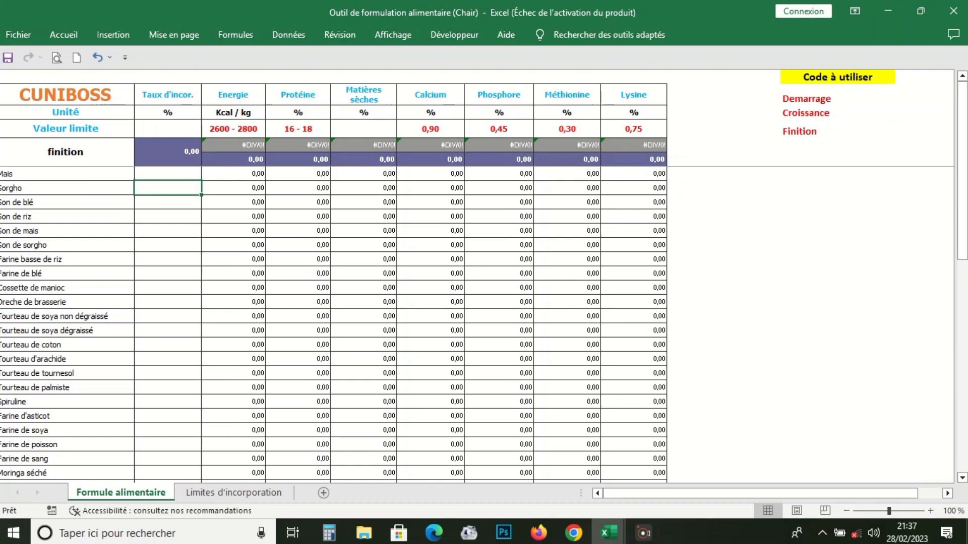
left_click(233, 492)
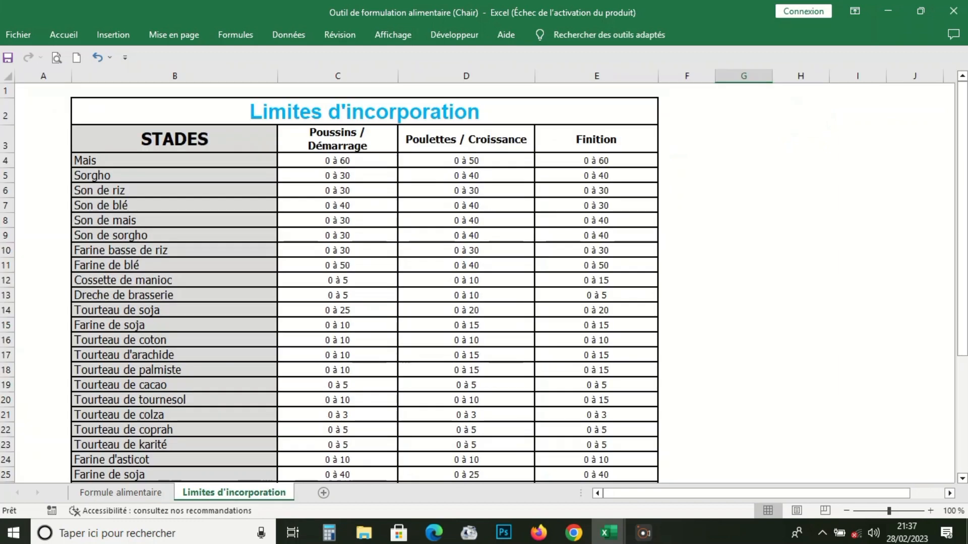
scroll(363, 282, "down", 6)
scroll(363, 282, "up", 6)
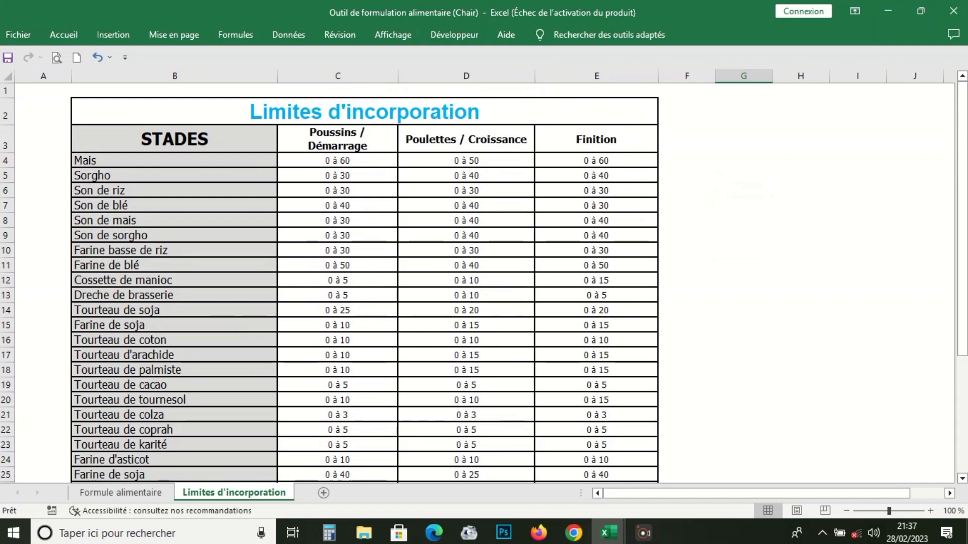
left_click(120, 492)
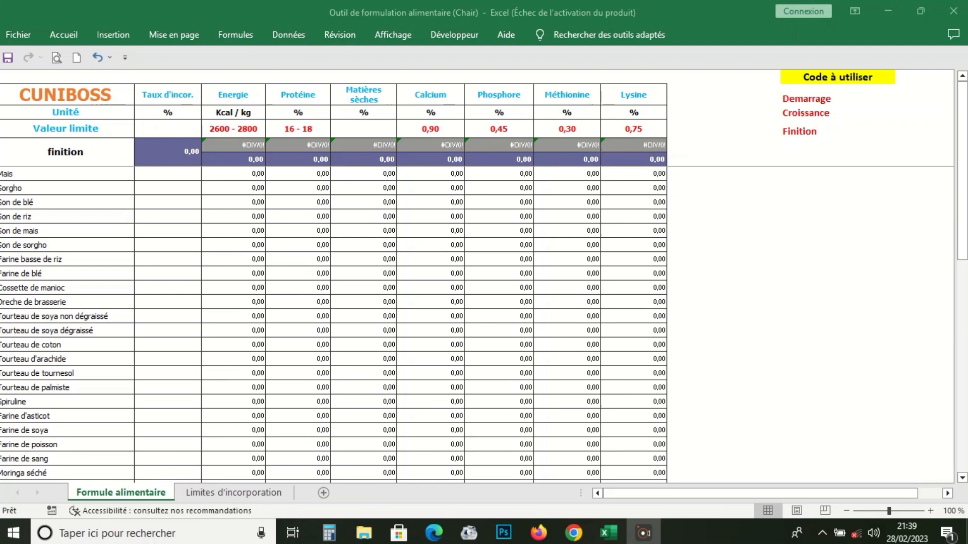
Check the Mais limit on the Limites d'incorporation sheet and enter an incorporation rate of 50 % for Mais in the formula
double_click(168, 188)
left_click(168, 174)
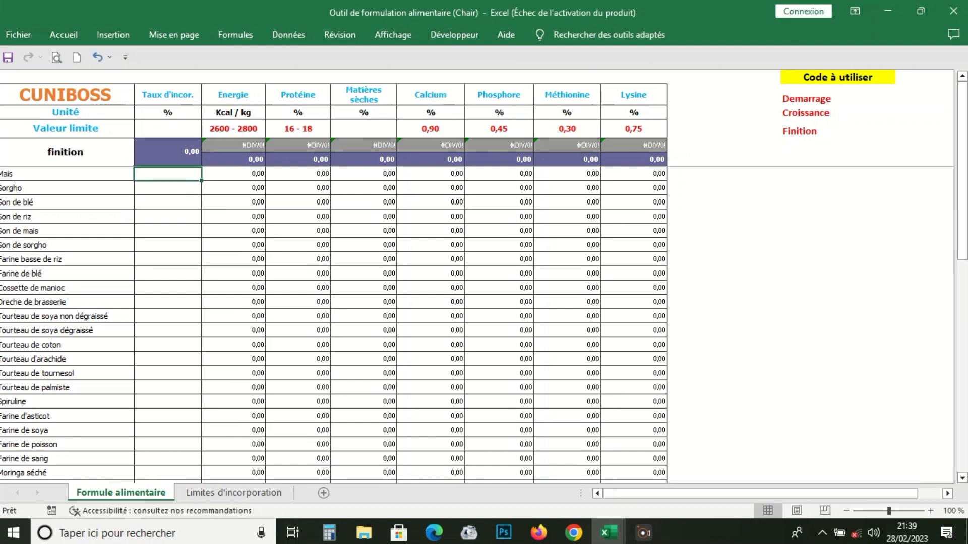
left_click(234, 493)
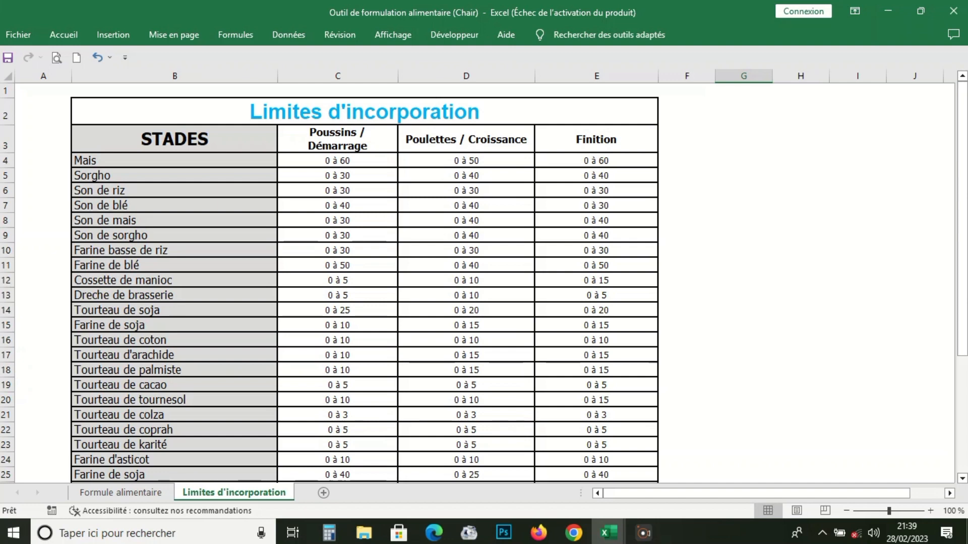
key("ctrl+Page_Up")
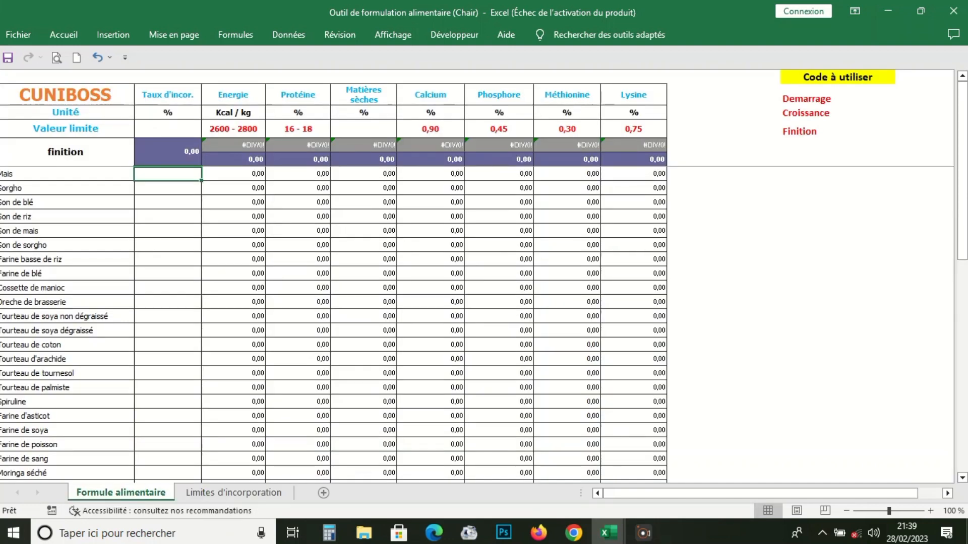
type("50")
key("Return")
key("Return")
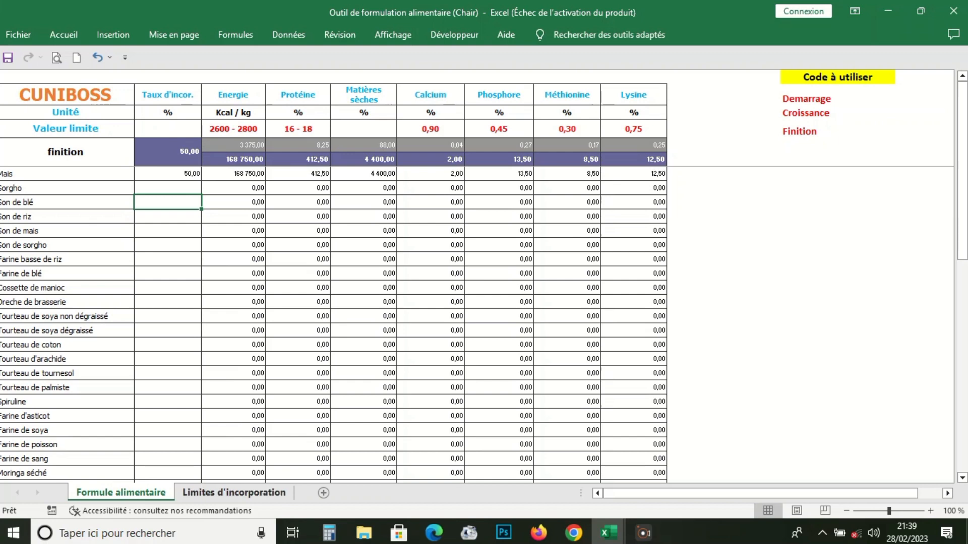
Check the bran limits on the Limites d'incorporation sheet and enter an incorporation rate of 20 % for Son de blé
key("ctrl+Page_Down")
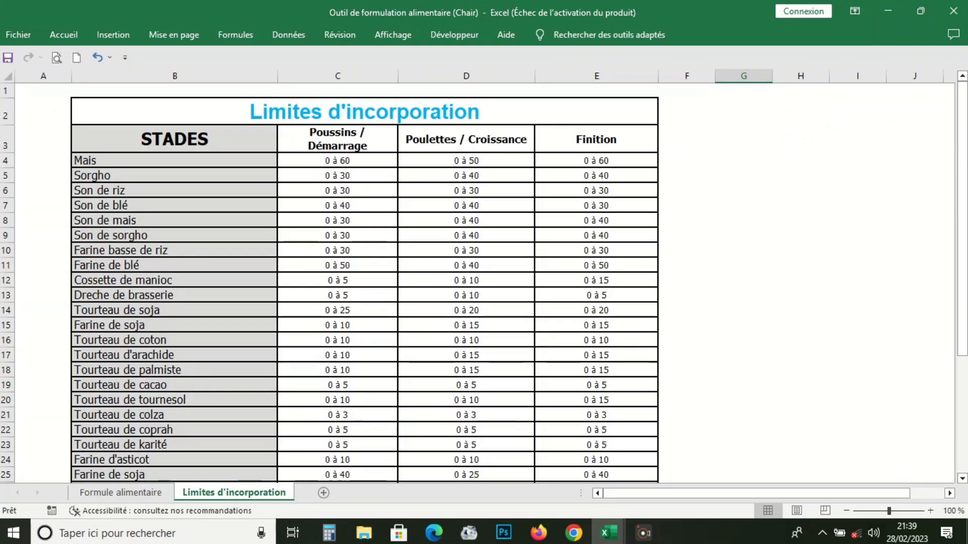
left_click(6, 190)
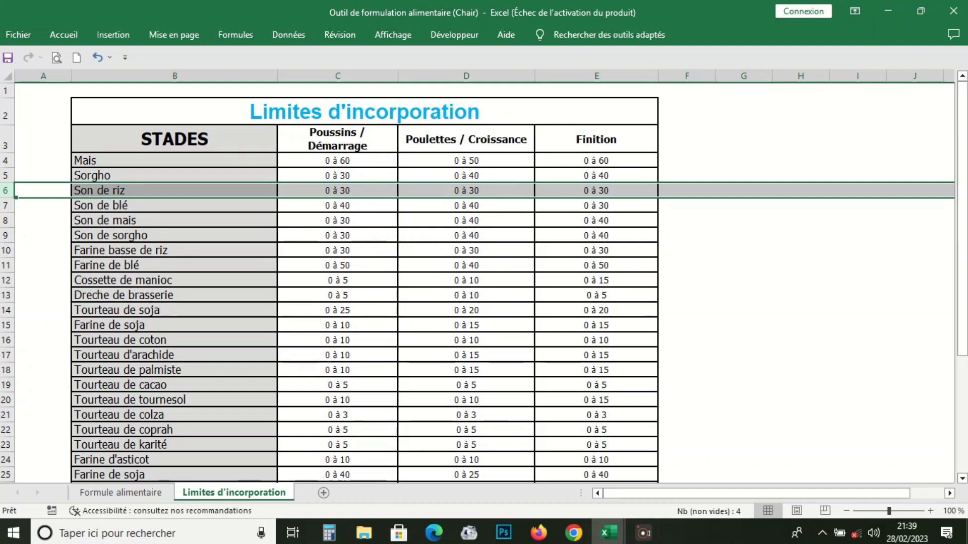
key("ctrl+Page_Up")
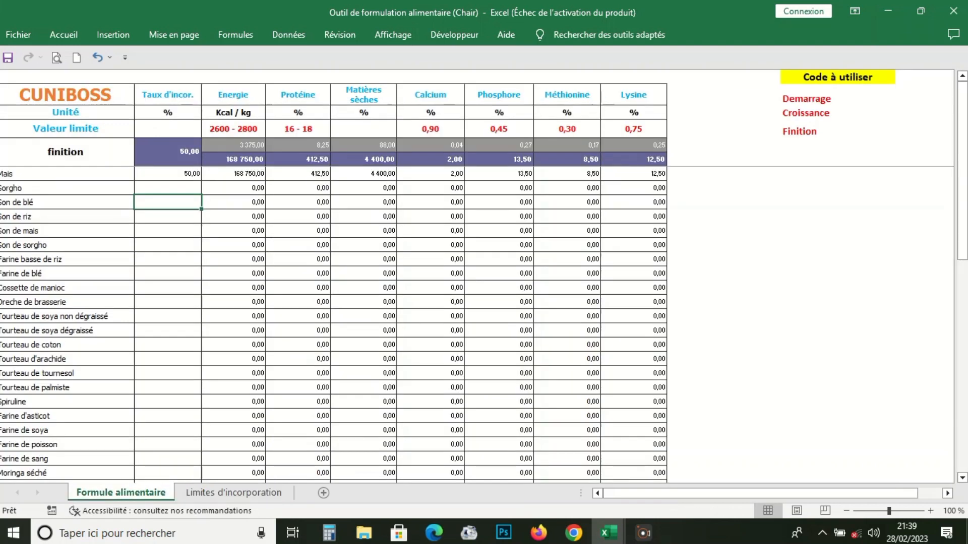
type("20")
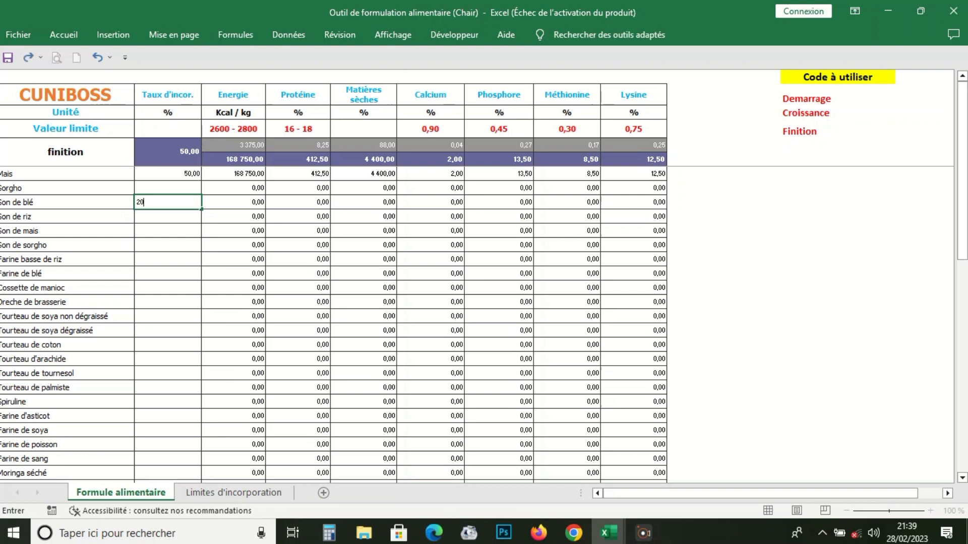
left_click(66, 245)
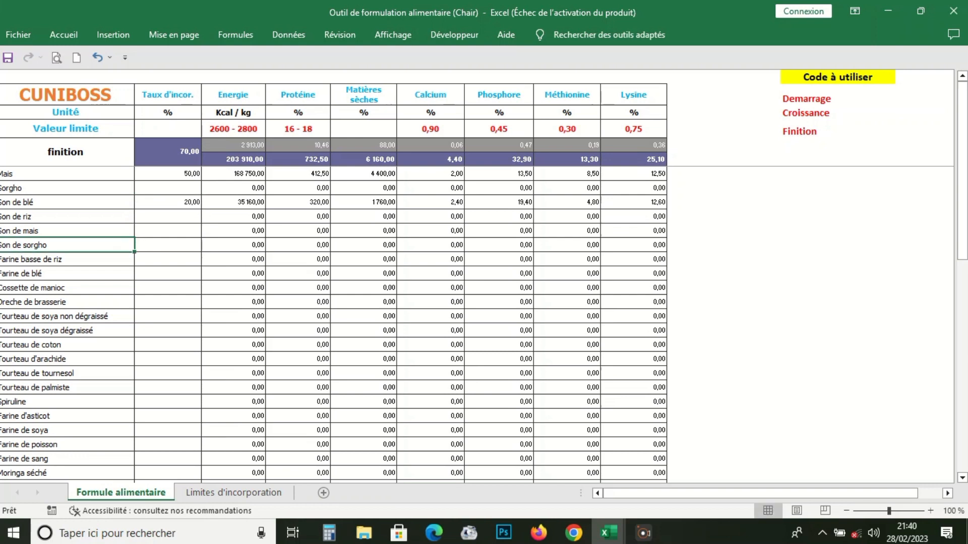
Clear the incorporation rate of Son de blé and enter 20 % for Son de riz instead
left_click(167, 202)
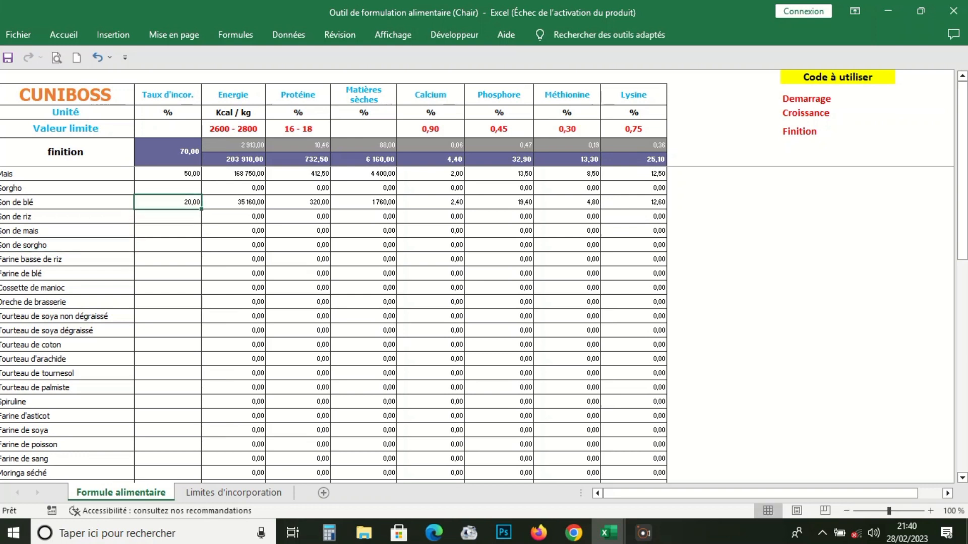
type("\"")
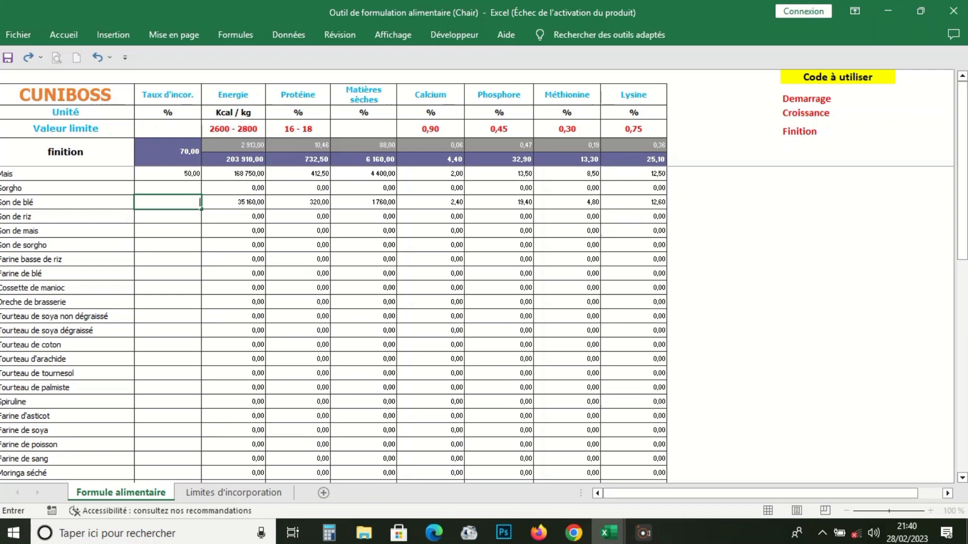
key("Return")
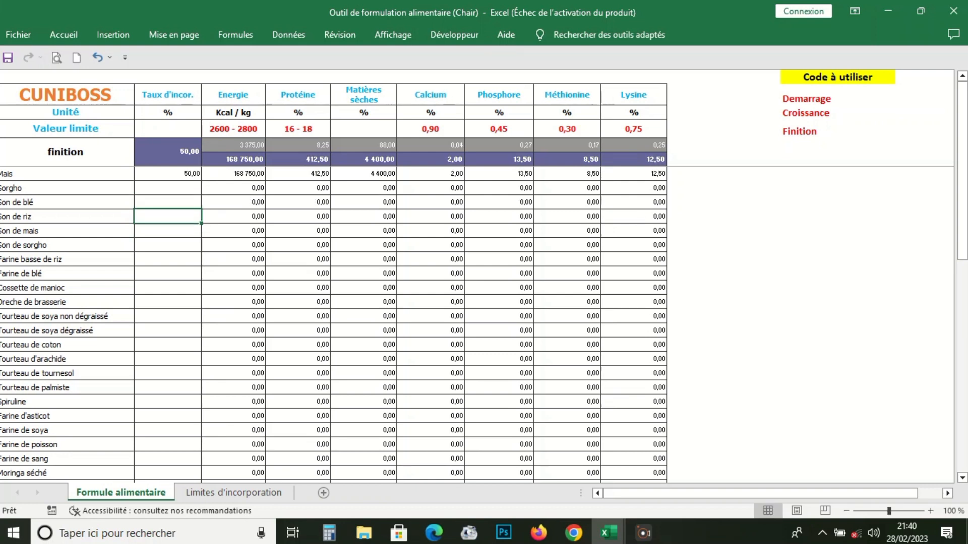
type("20")
key("Down")
key("Down")
key("Down")
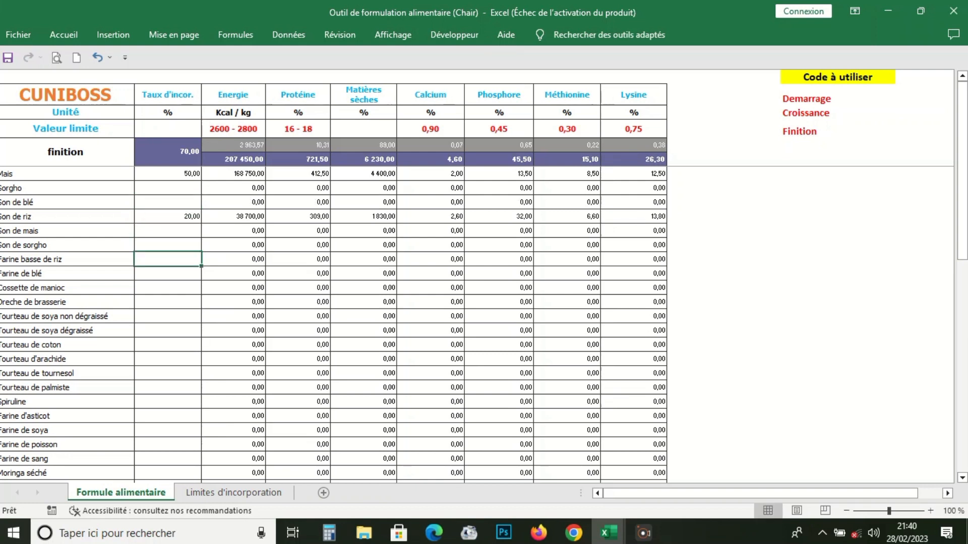
Check the Tourteau de soja limit on the Limites d'incorporation sheet and enter a rate of 20 % for Tourteau de soya non dégraissé
scroll(333, 323, "down", 2)
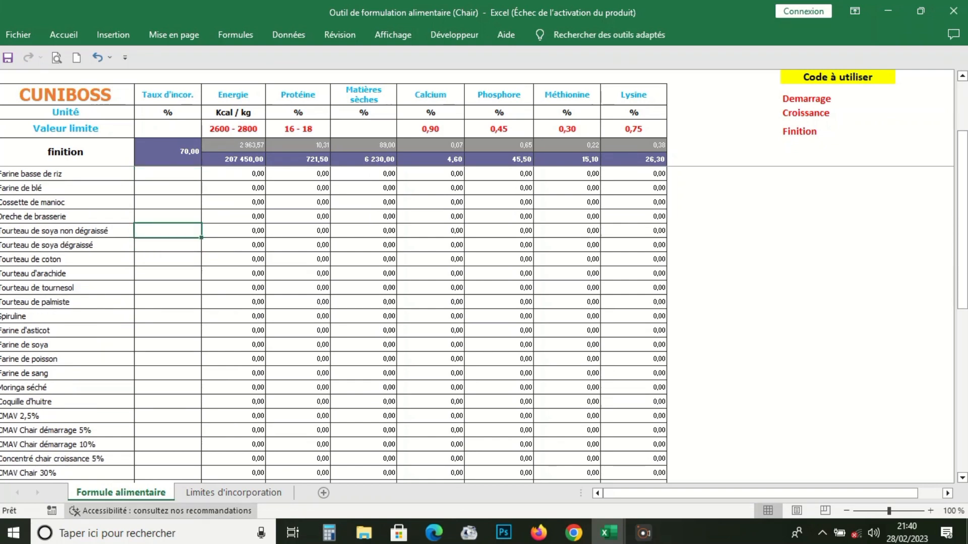
left_click(233, 492)
left_click(175, 430)
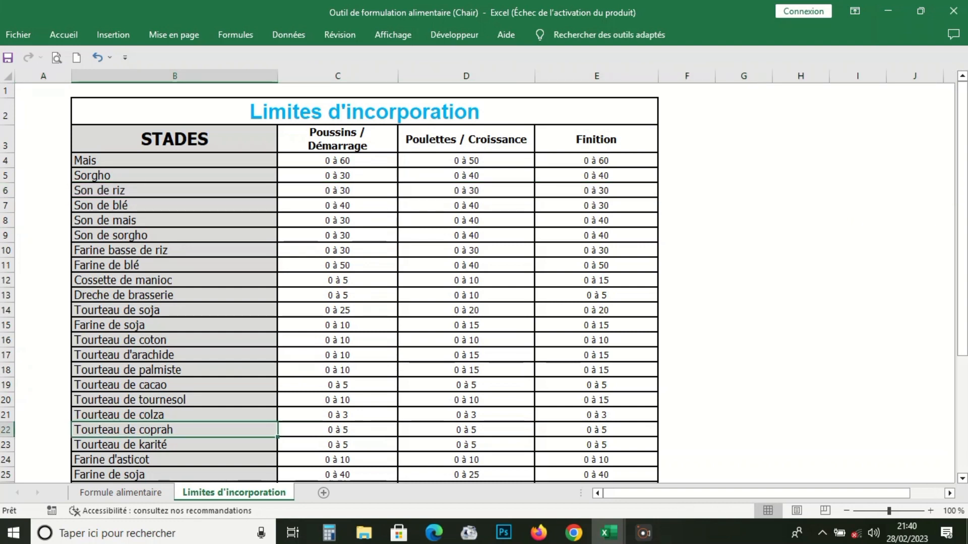
scroll(363, 283, "down", 2)
left_click(6, 196)
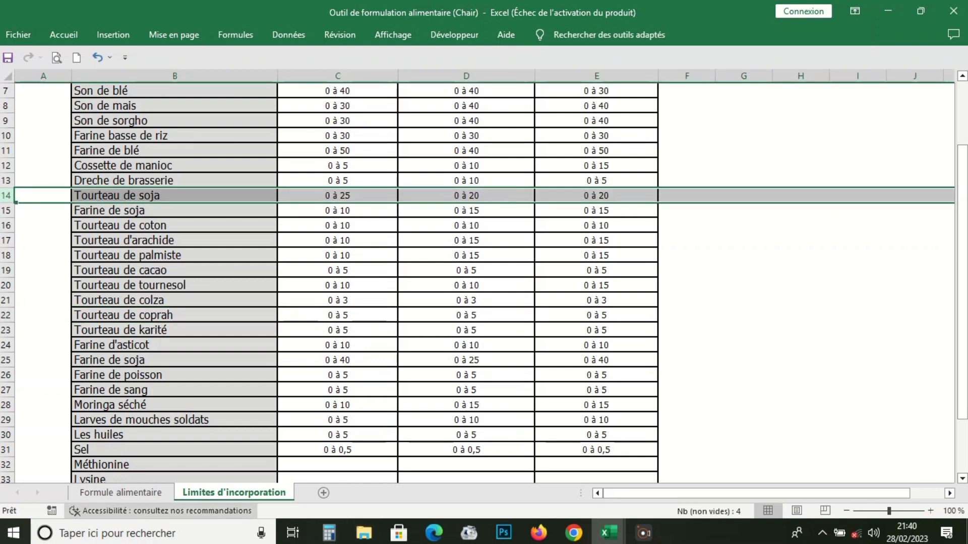
left_click(121, 492)
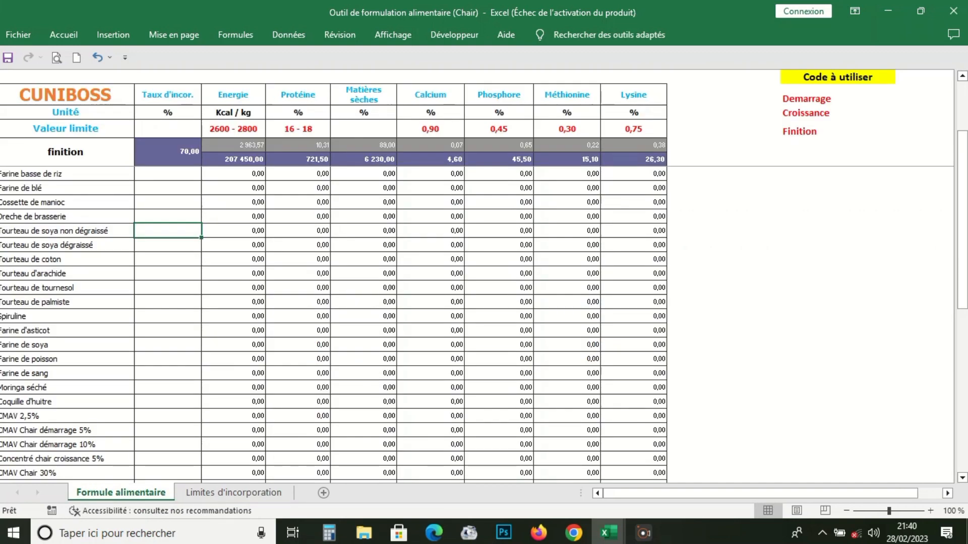
type("20")
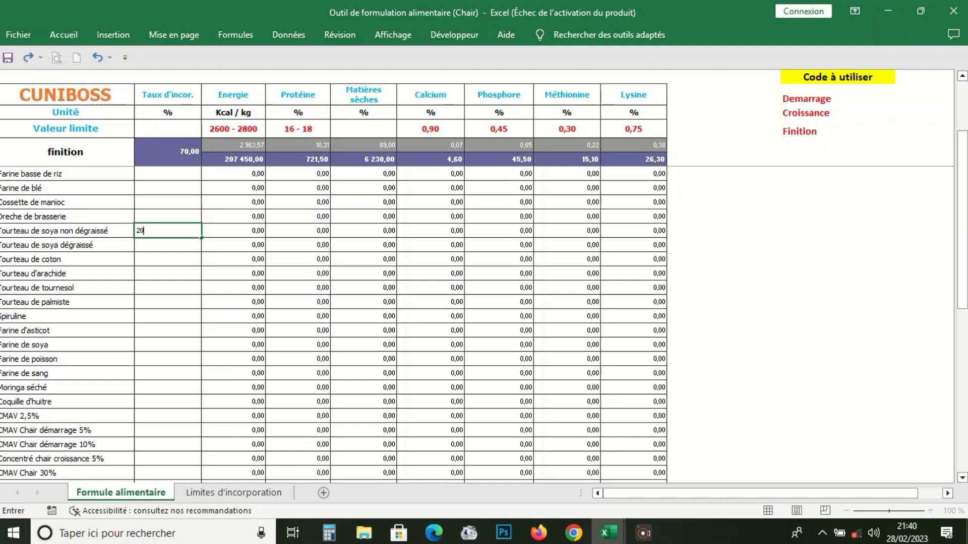
key("Down")
key("Down")
key("Down")
key("Down")
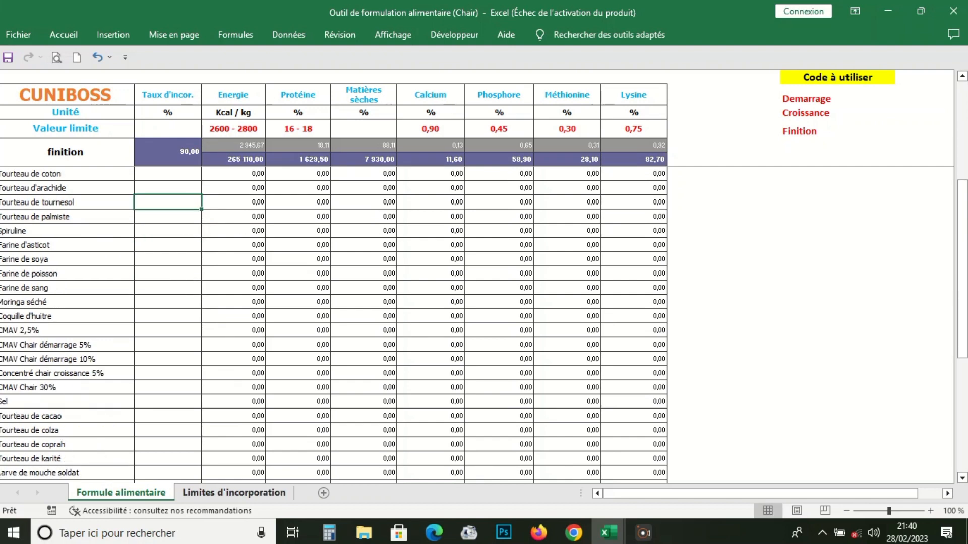
Check the Coquille d'huître limit on the Limites d'incorporation sheet and enter an incorporation rate of 5 % for Coquille d'huitre
left_click(233, 492)
scroll(484, 282, "down", 6)
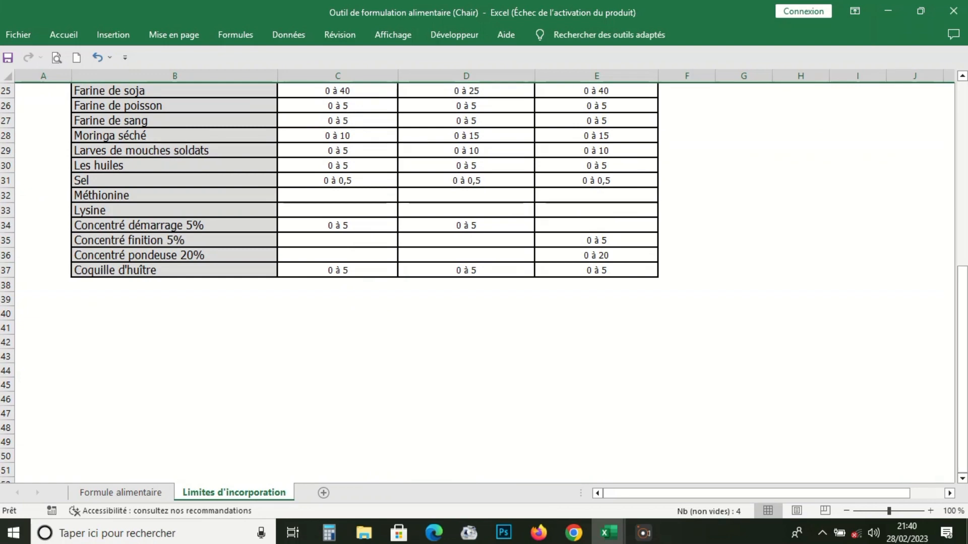
left_click(121, 492)
scroll(484, 322, "down", 5)
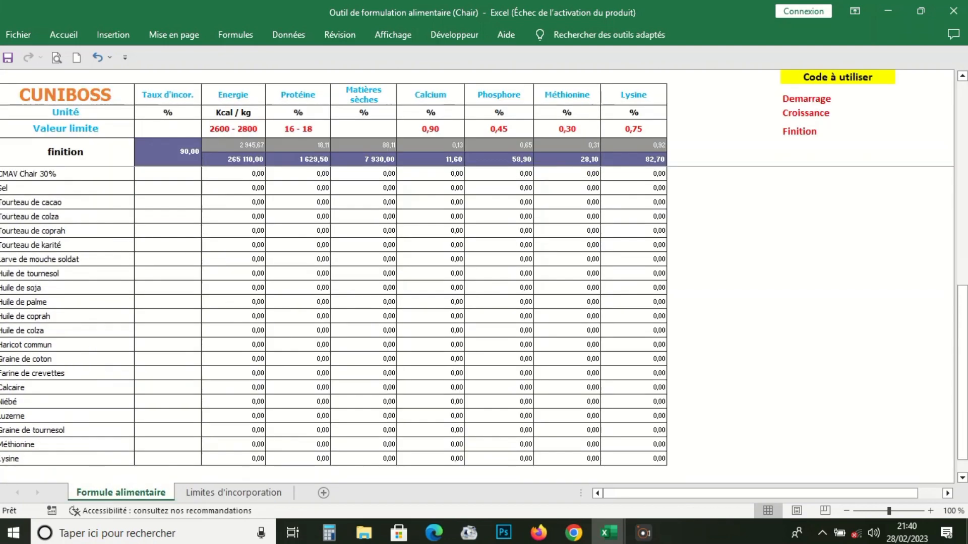
scroll(483, 323, "up", 2)
scroll(484, 323, "up", 2)
left_click(168, 245)
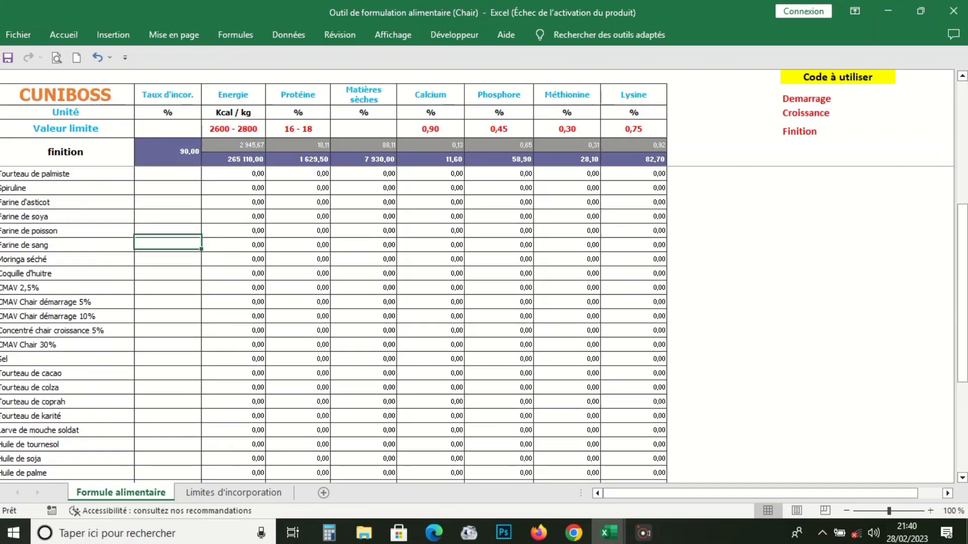
left_click(168, 274)
type("5")
key("ctrl+Return")
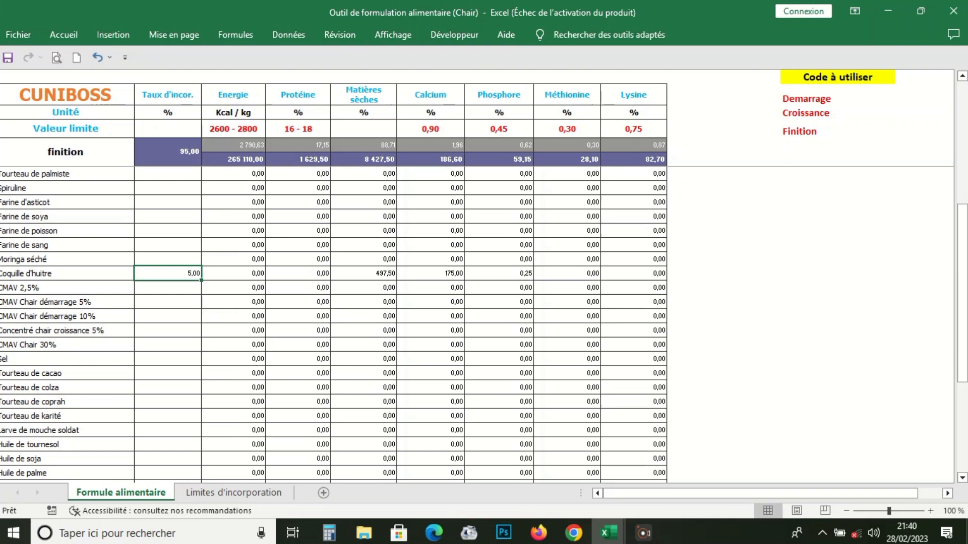
Review the total incorporation rate and compare the row of calculated nutrient values with the Valeur limite row
scroll(483, 323, "up", 5)
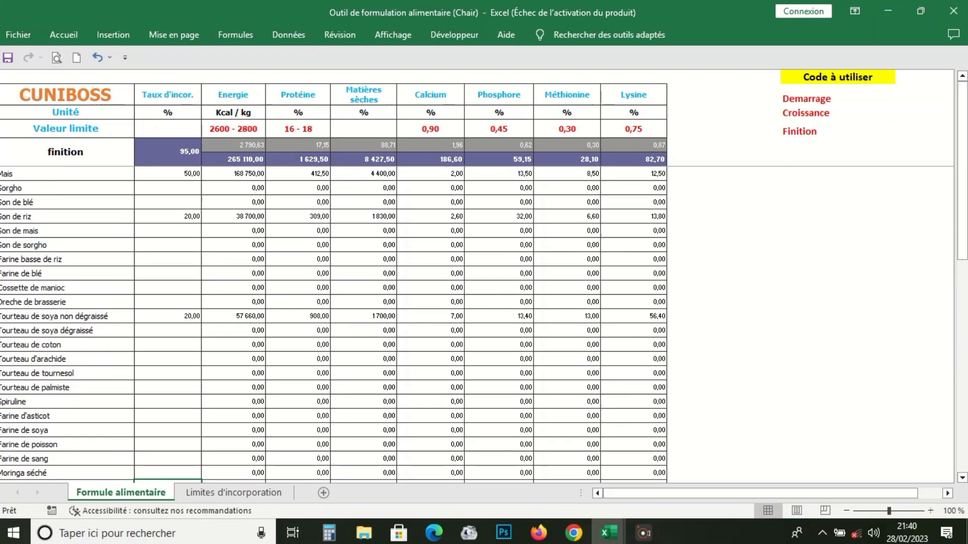
left_click(168, 151)
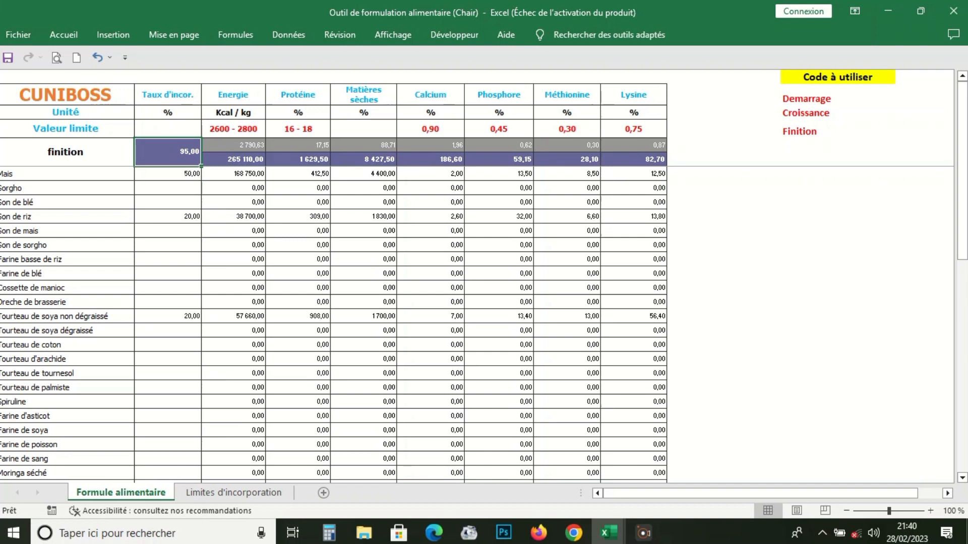
left_click(233, 145)
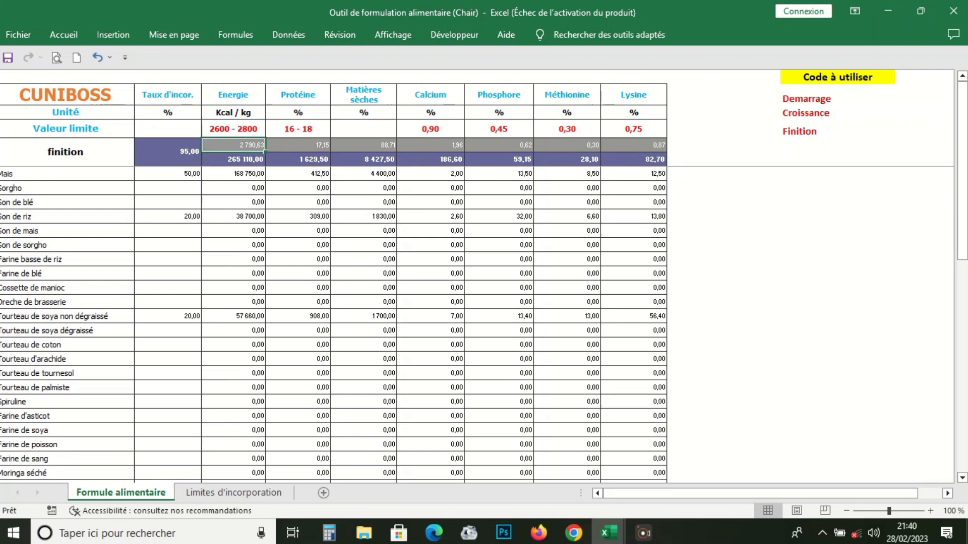
left_click(168, 188)
left_click_drag(234, 146, 633, 174)
left_click(168, 202)
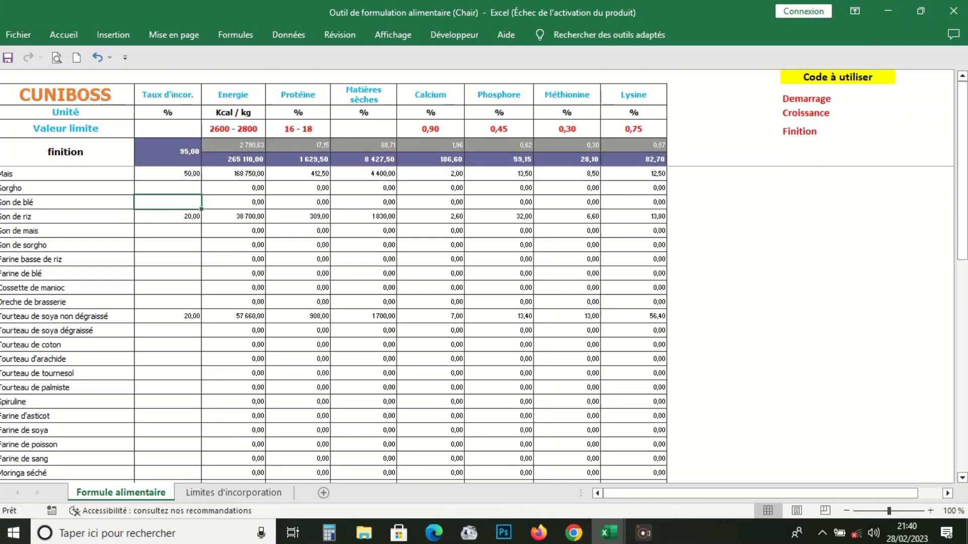
left_click_drag(233, 146, 651, 148)
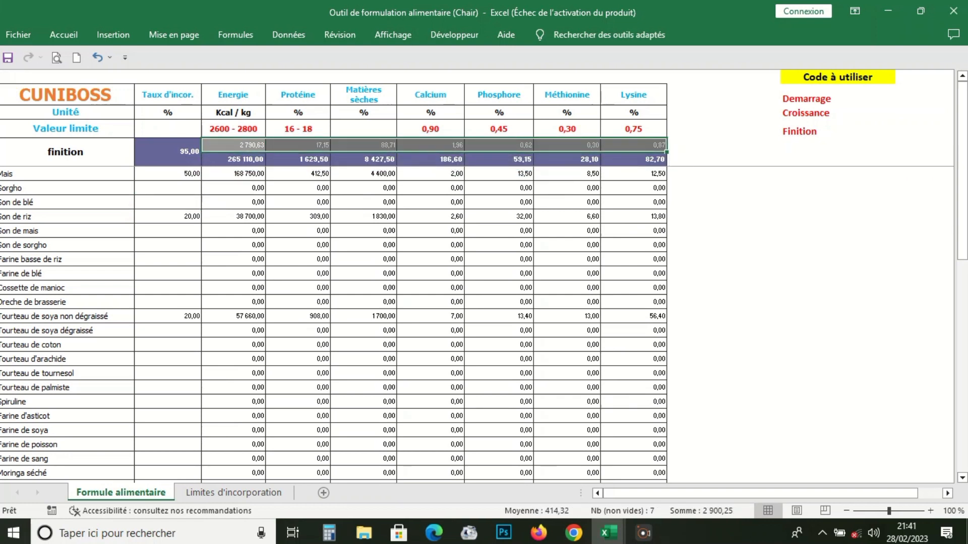
left_click_drag(234, 129, 633, 131)
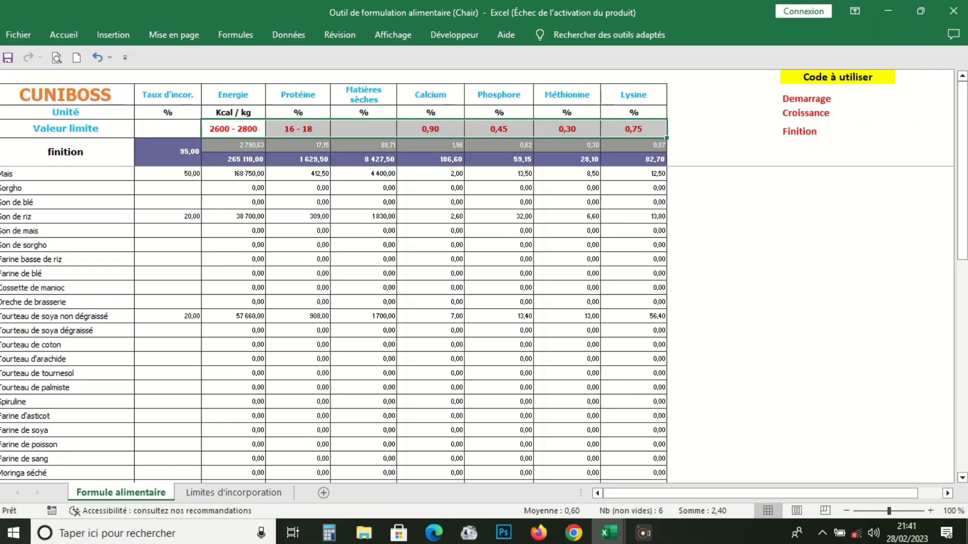
left_click(168, 216)
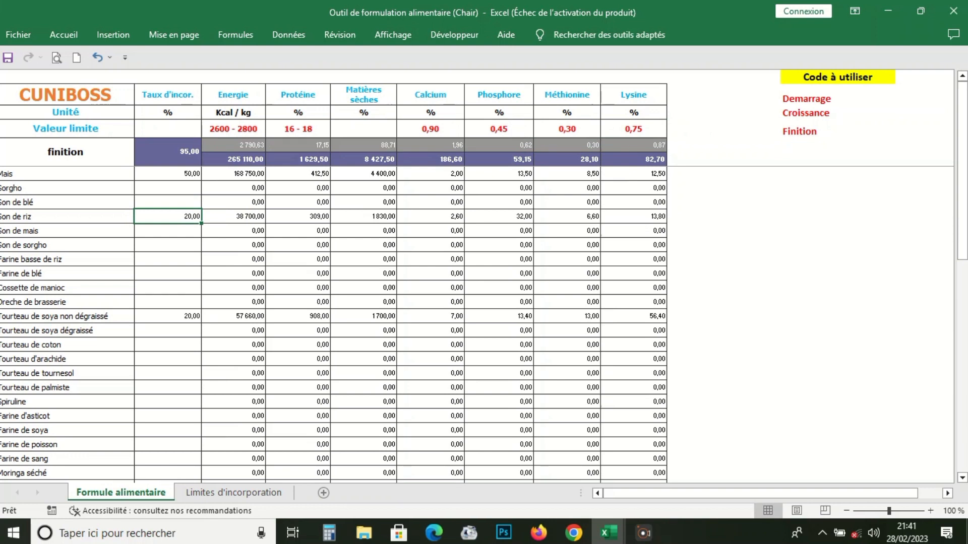
Compare the calculated energy, protein, calcium, phosphorus, methionine and lysine values one by one with their limit values
left_click(233, 146)
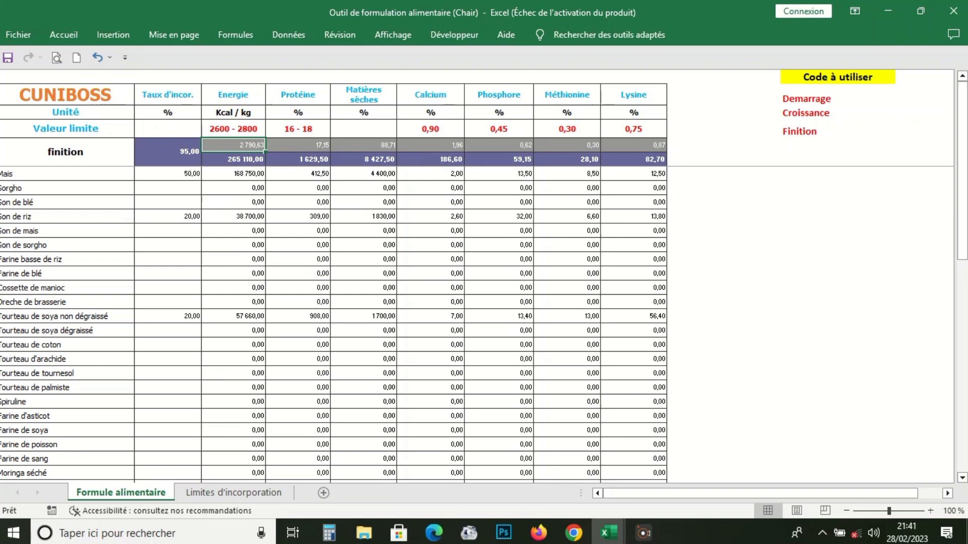
left_click(233, 129)
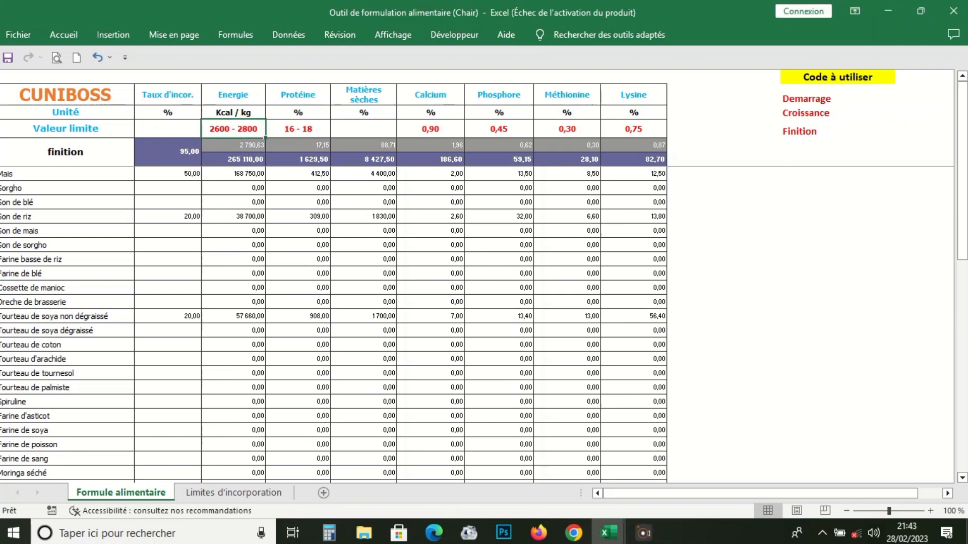
left_click(298, 145)
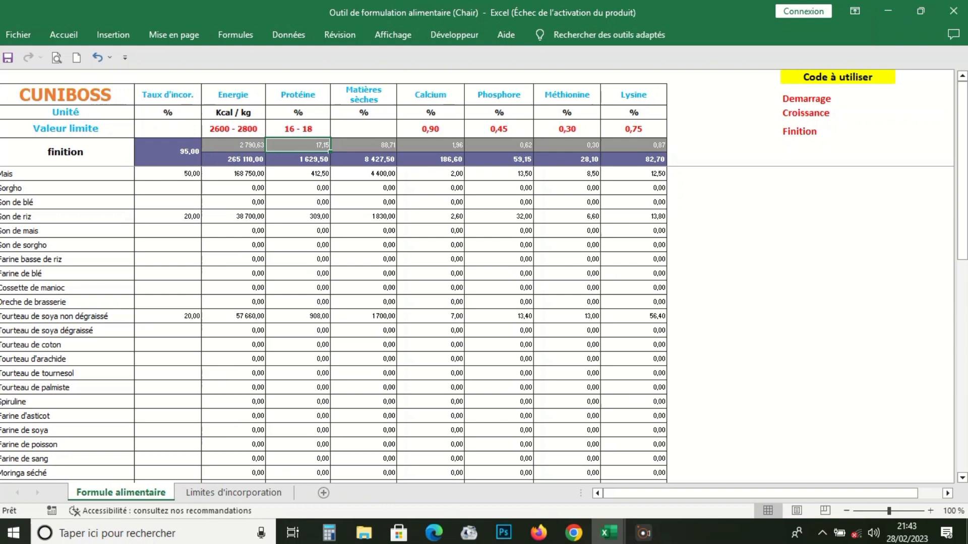
left_click(298, 130)
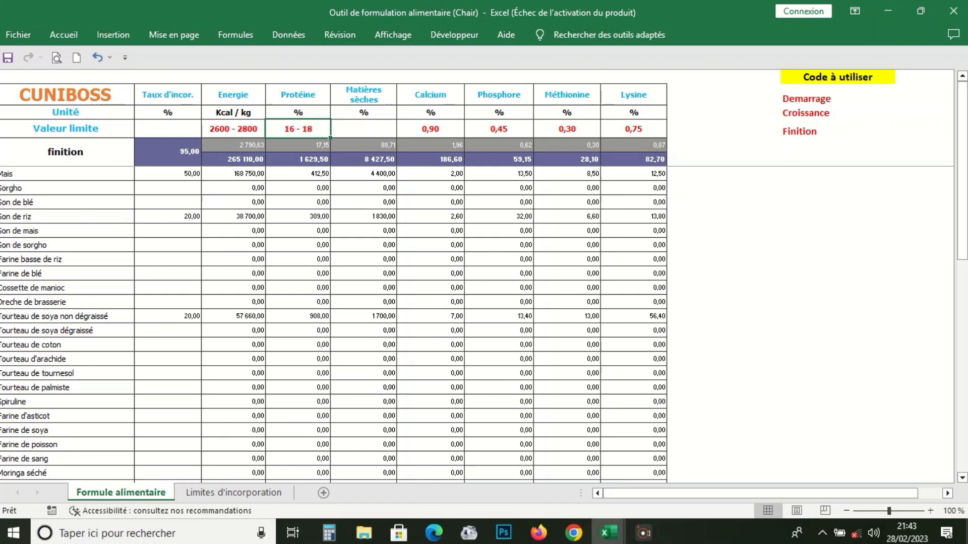
left_click(430, 145)
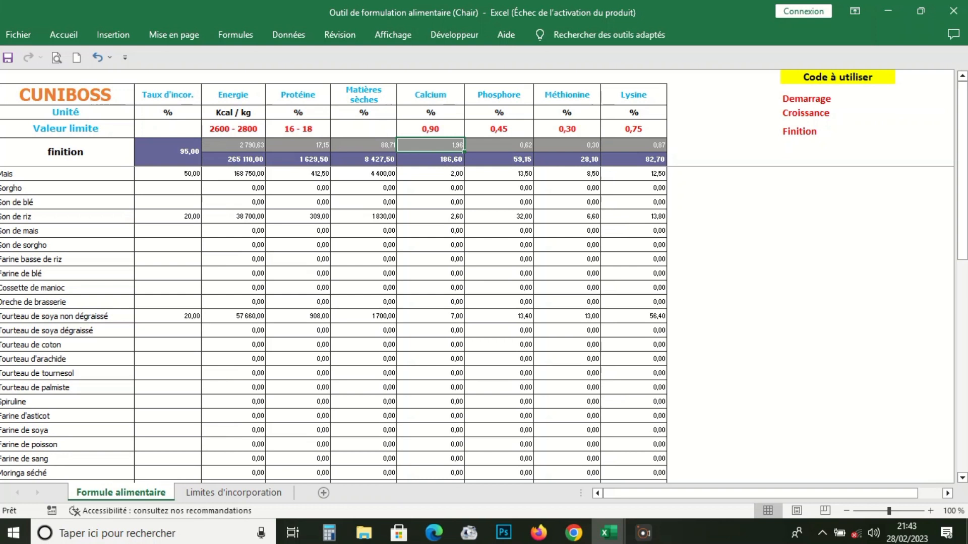
left_click(431, 129)
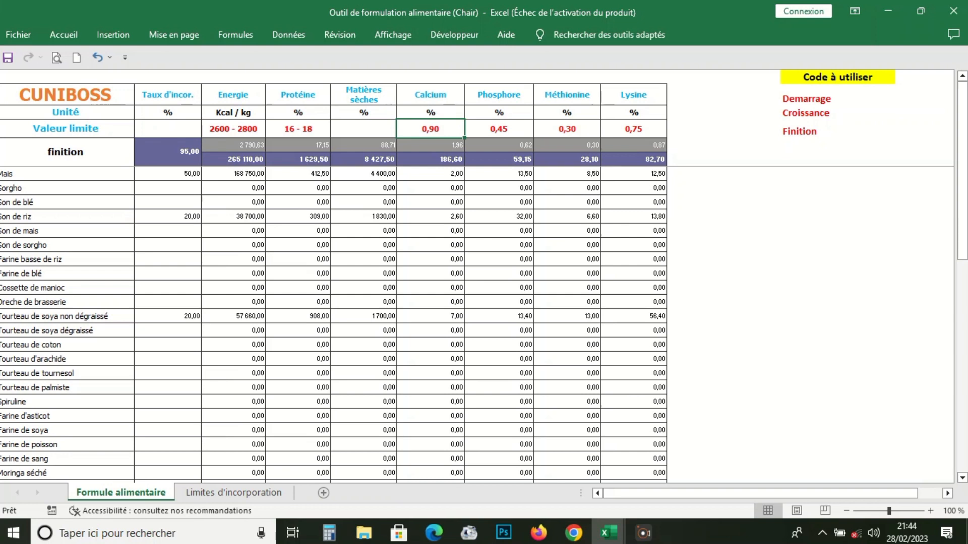
left_click(498, 129)
left_click(499, 145)
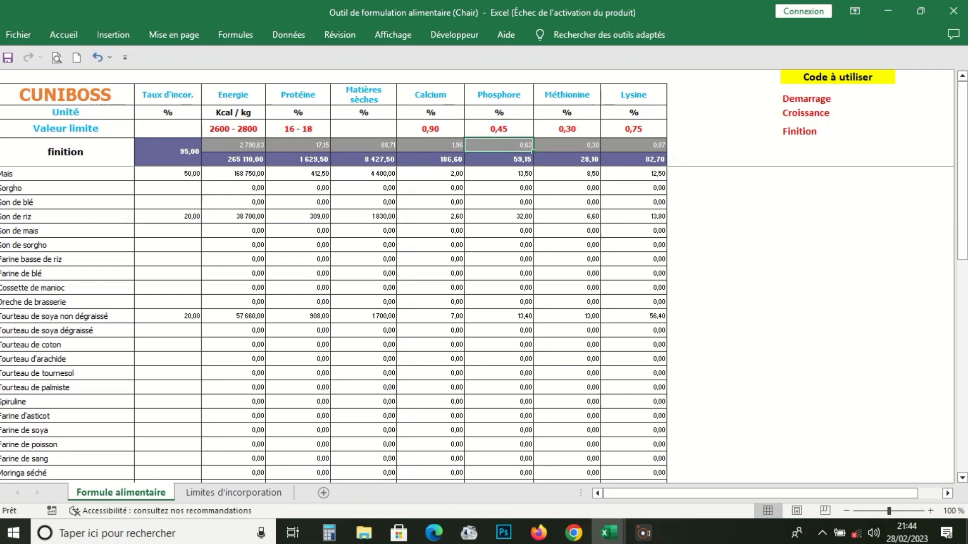
left_click(499, 129)
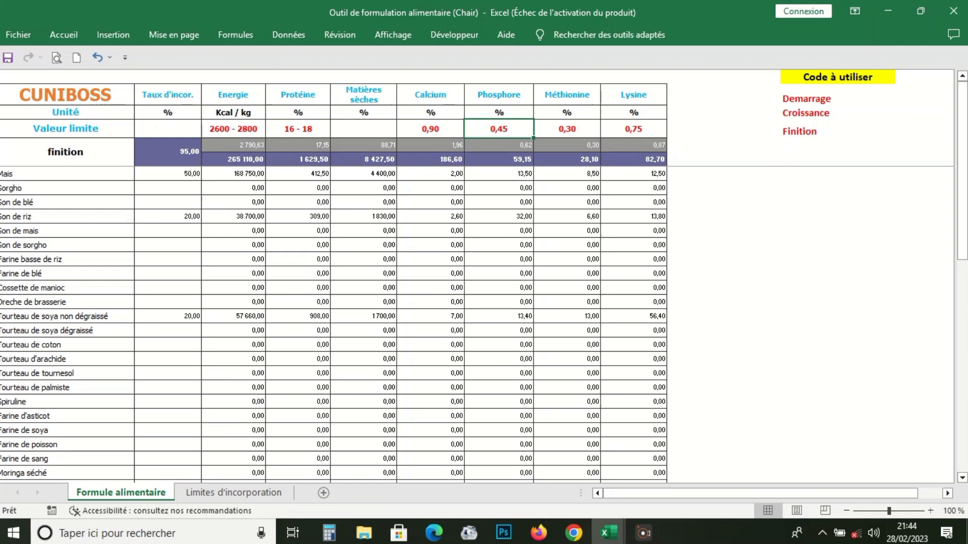
left_click(567, 129)
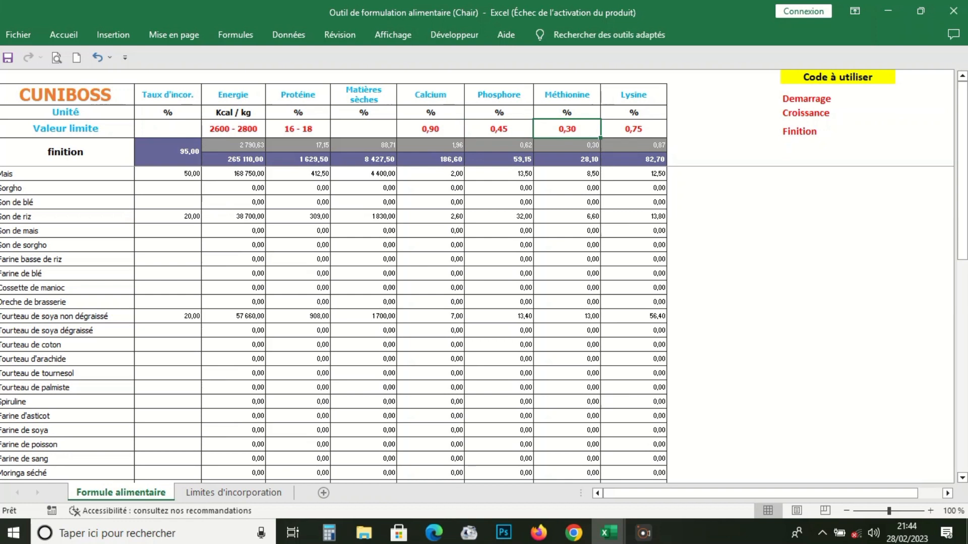
left_click(633, 145)
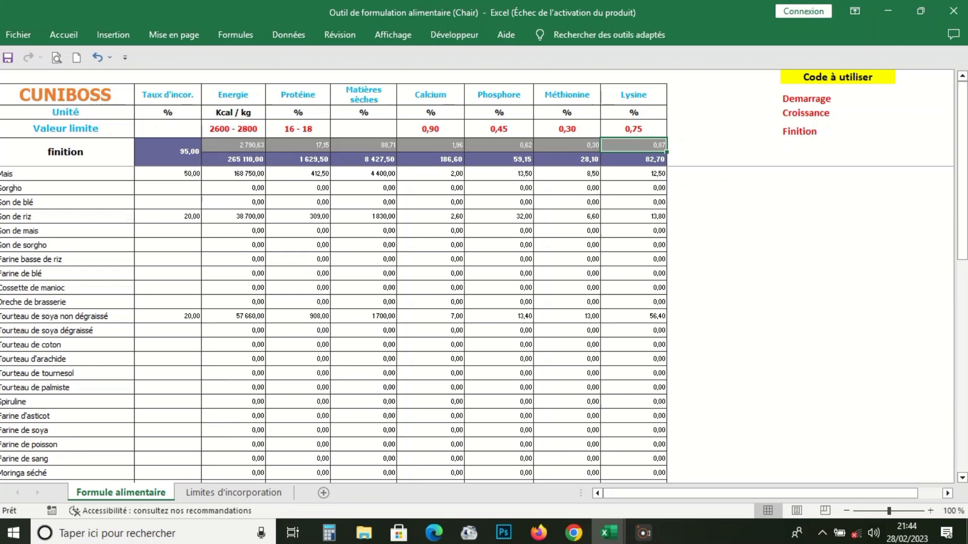
left_click(634, 129)
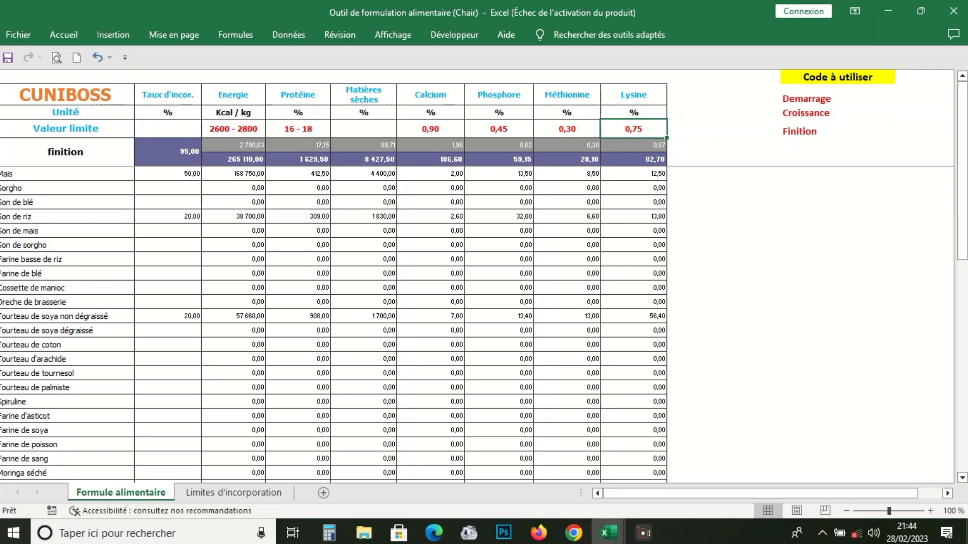
Examine the incorporation rates and the calcium contributions down the ingredient list
left_click_drag(166, 173, 167, 458)
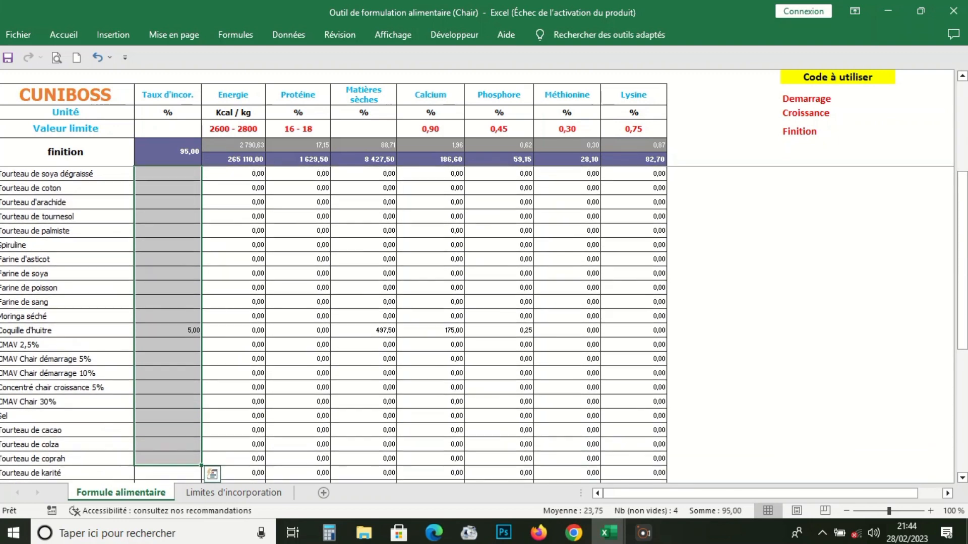
scroll(333, 323, "up", 4)
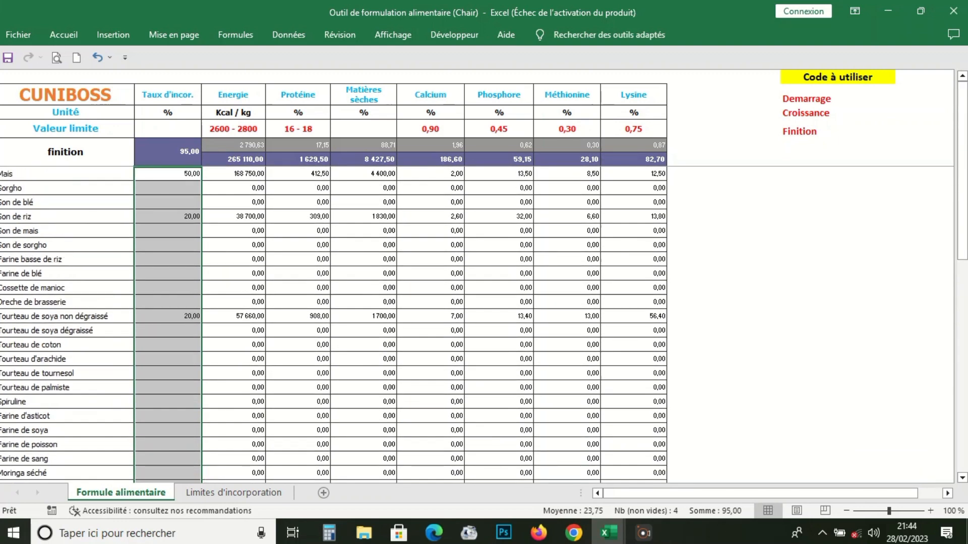
left_click_drag(431, 173, 433, 459)
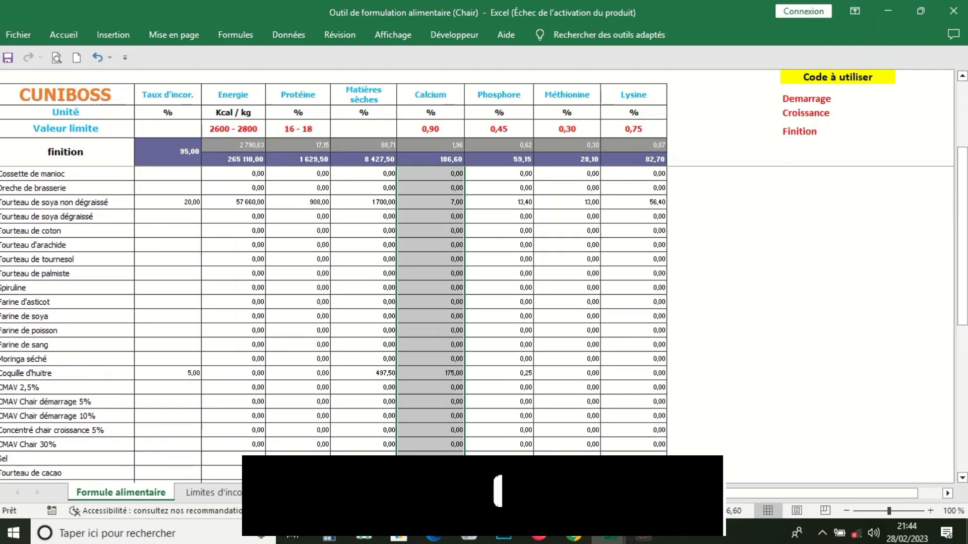
Inspect the calcium contributions of Son de riz, Tourteau de soya non dégraissé and Coquille d'huitre
scroll(333, 313, "up", 3)
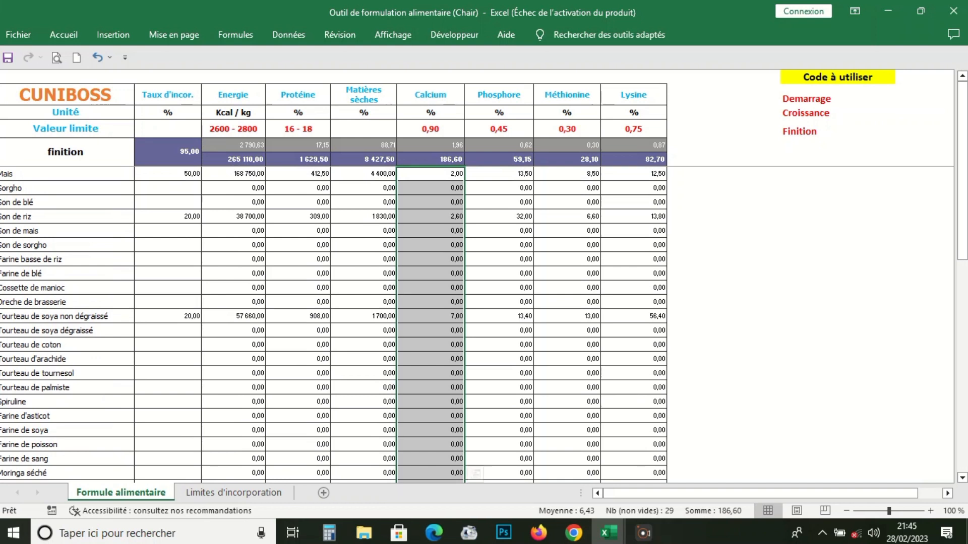
left_click(430, 217)
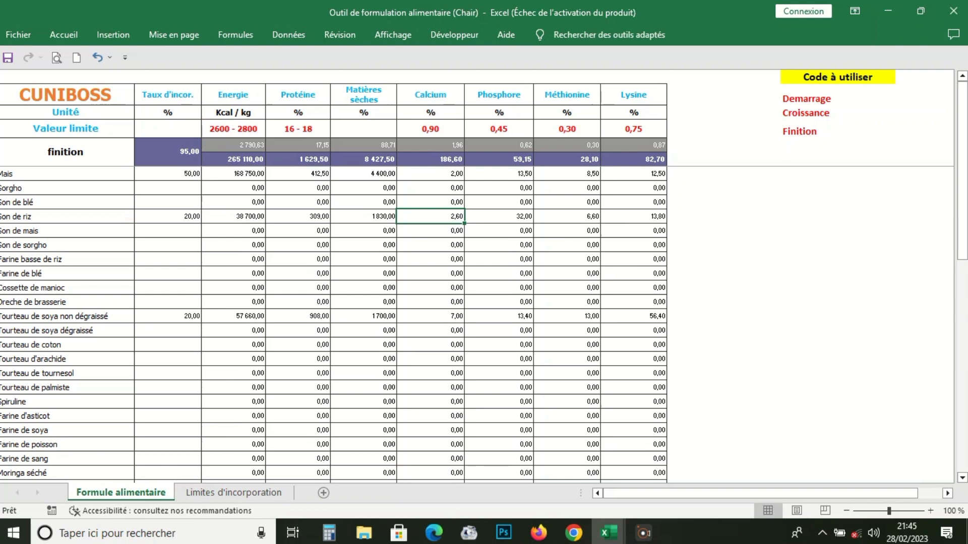
left_click(430, 316)
scroll(430, 316, "down", 3)
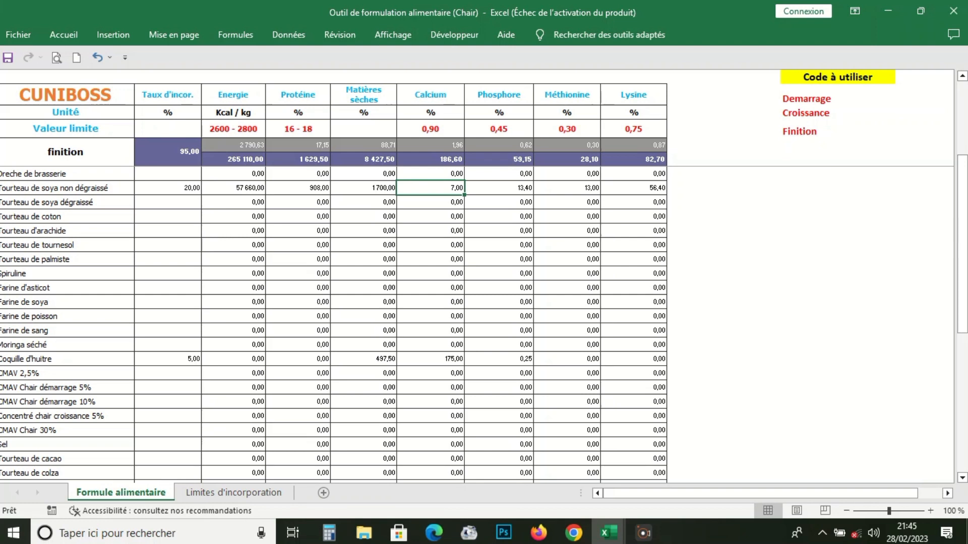
left_click(430, 359)
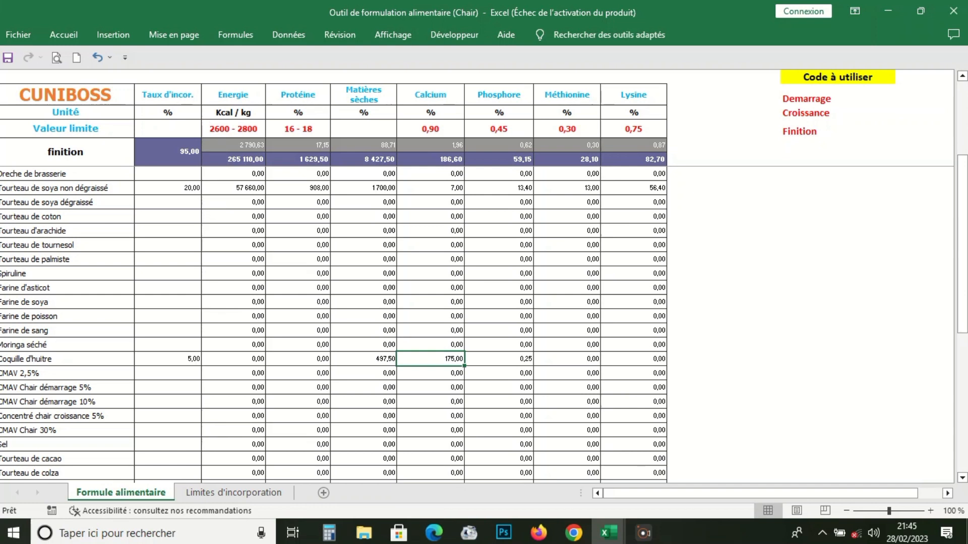
Set the incorporation rate of Coquille d'huitre to 3 %
left_click(168, 359)
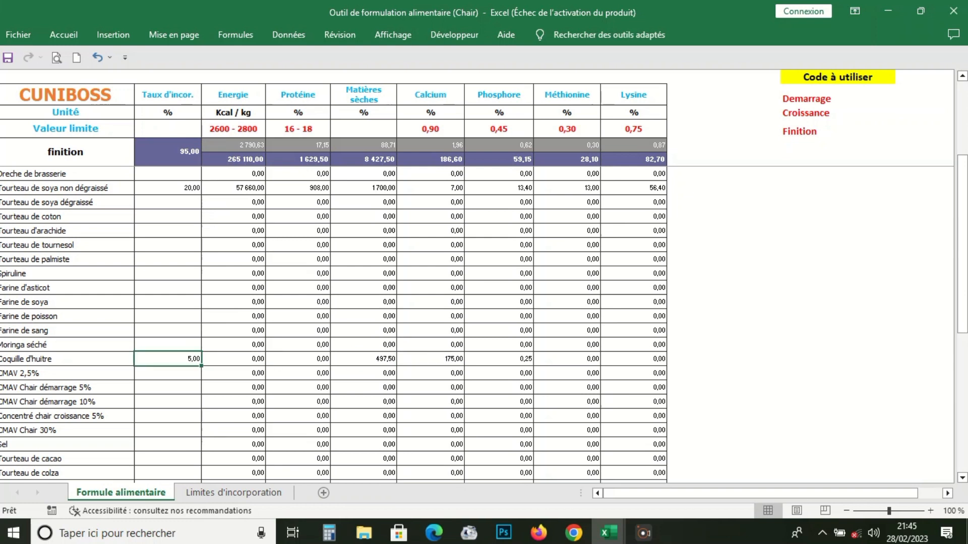
type("3")
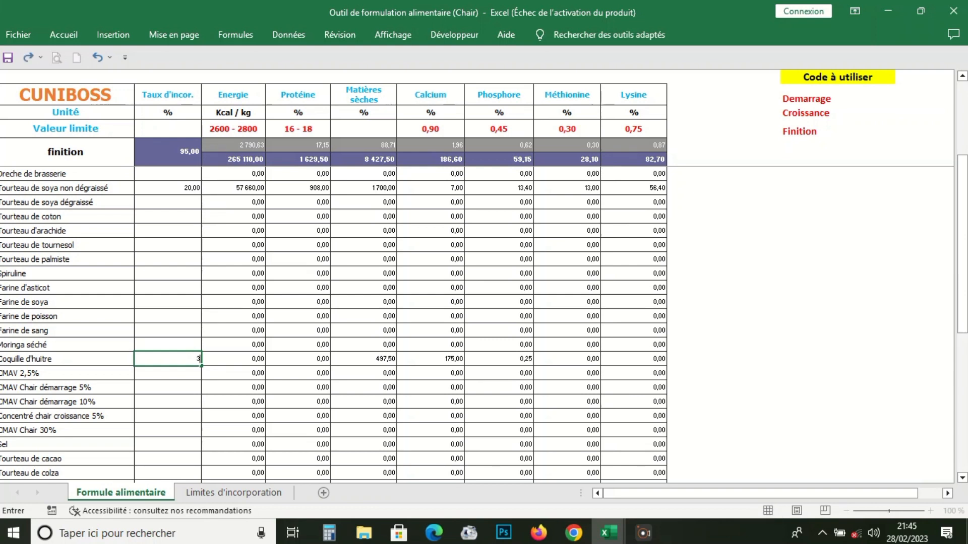
left_click(168, 415)
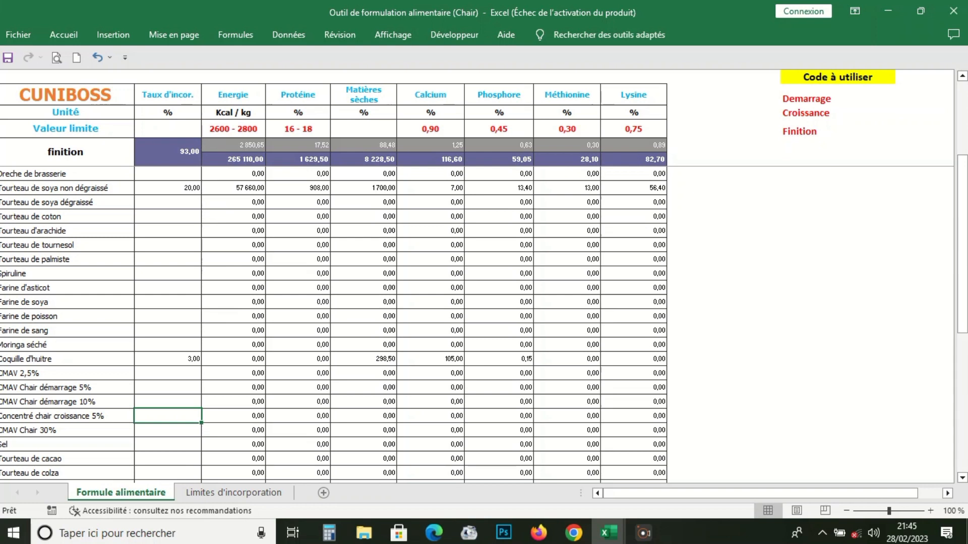
Lower the incorporation rate of Coquille d'huitre to 2 %
key("Up")
key("Up")
key("Up")
key("Up")
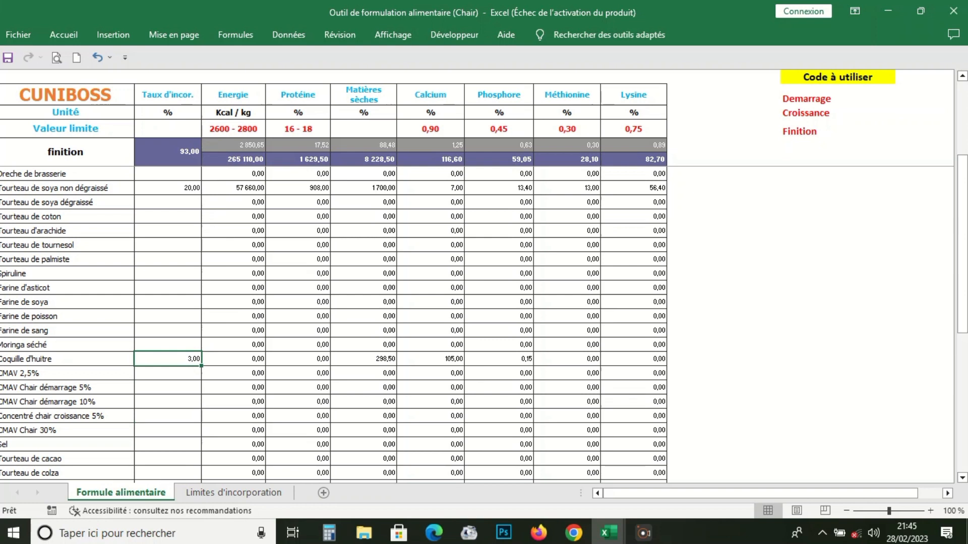
type("2")
key("Return")
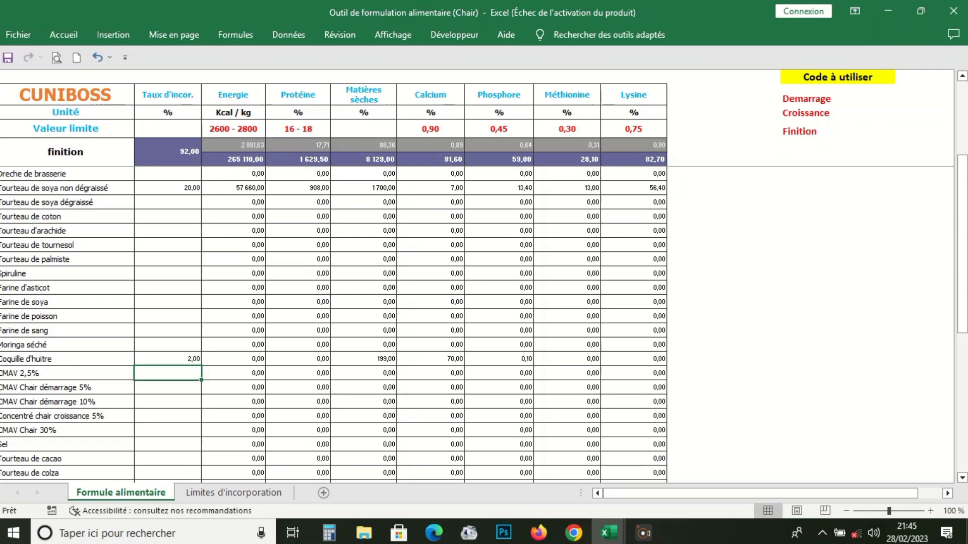
key("Up")
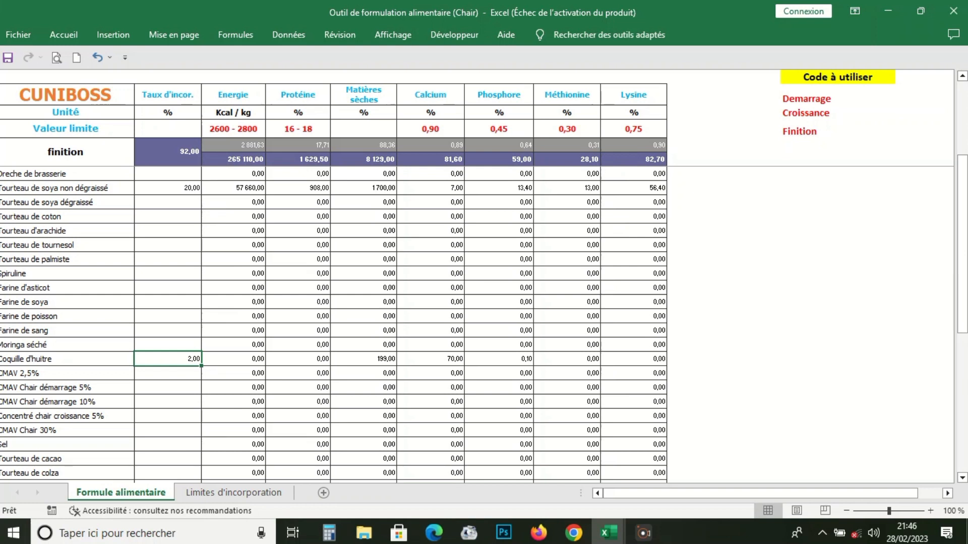
Check the phosphorus limit value and examine the phosphorus contributions down the ingredient list
scroll(333, 323, "up", 3)
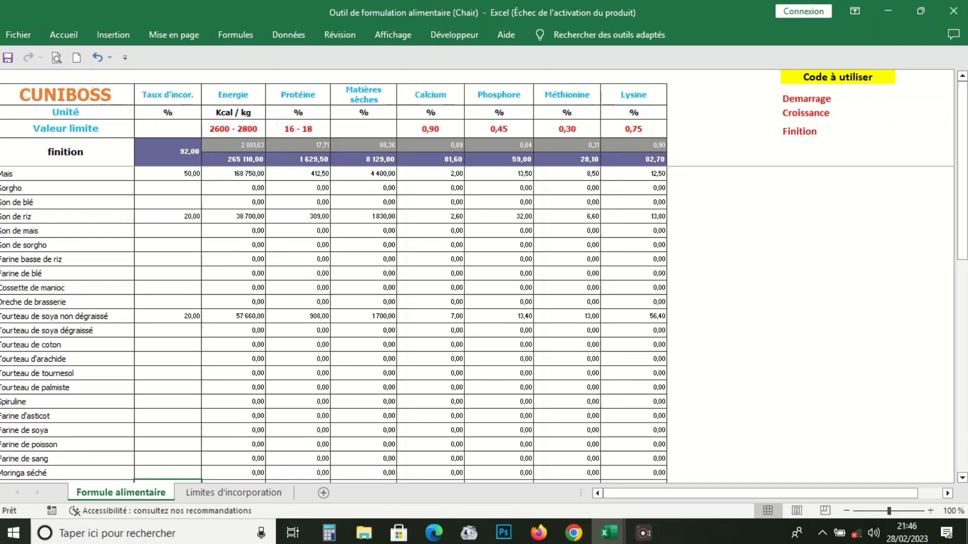
left_click(498, 129)
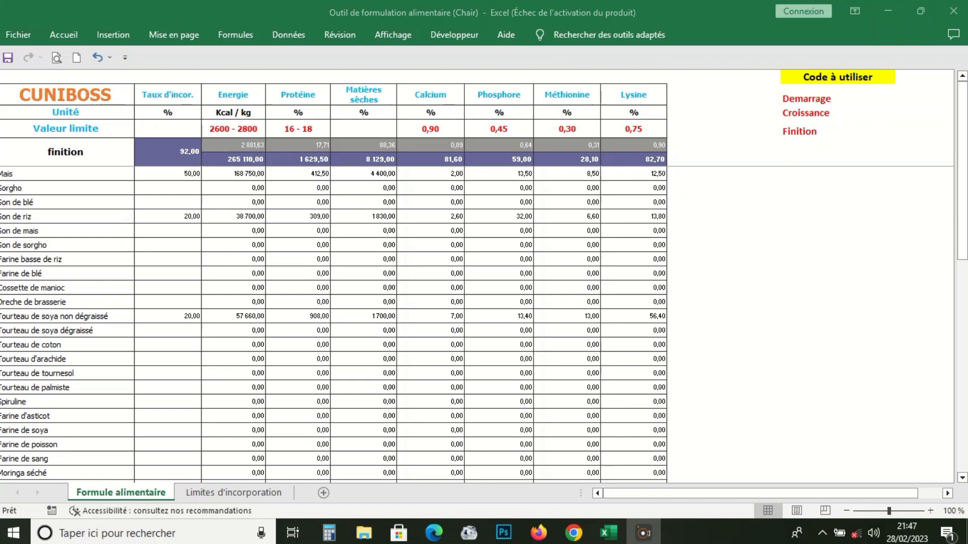
left_click(498, 174)
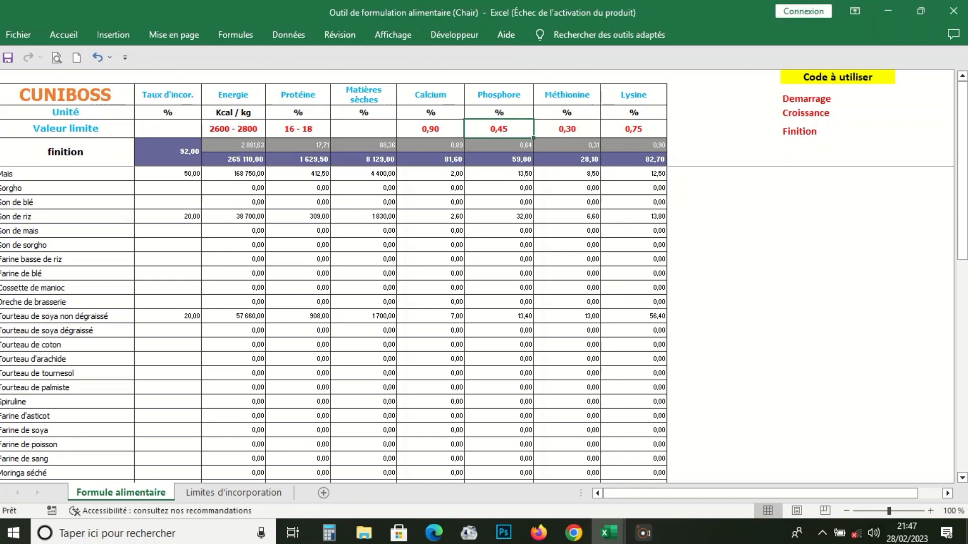
left_click_drag(498, 174, 498, 460)
scroll(333, 323, "up", 7)
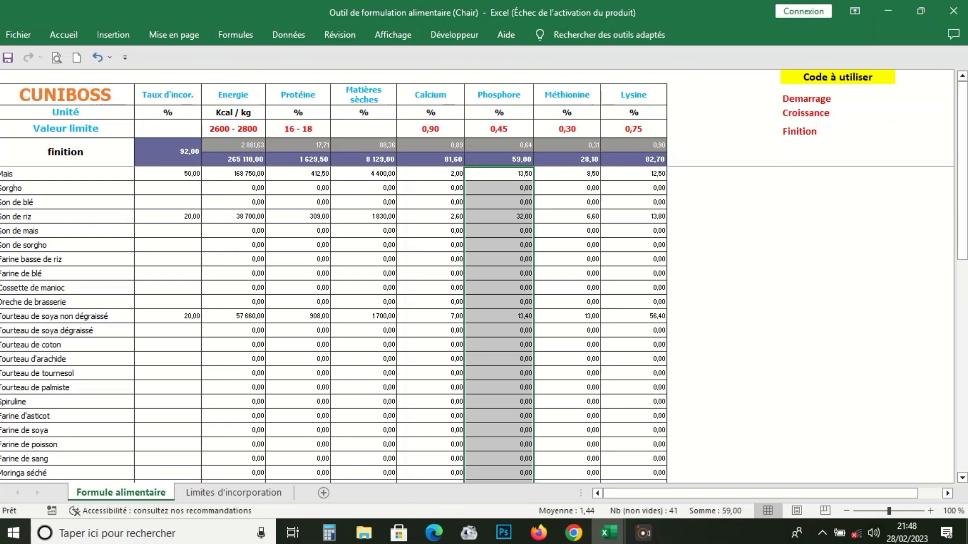
scroll(333, 323, "down", 3)
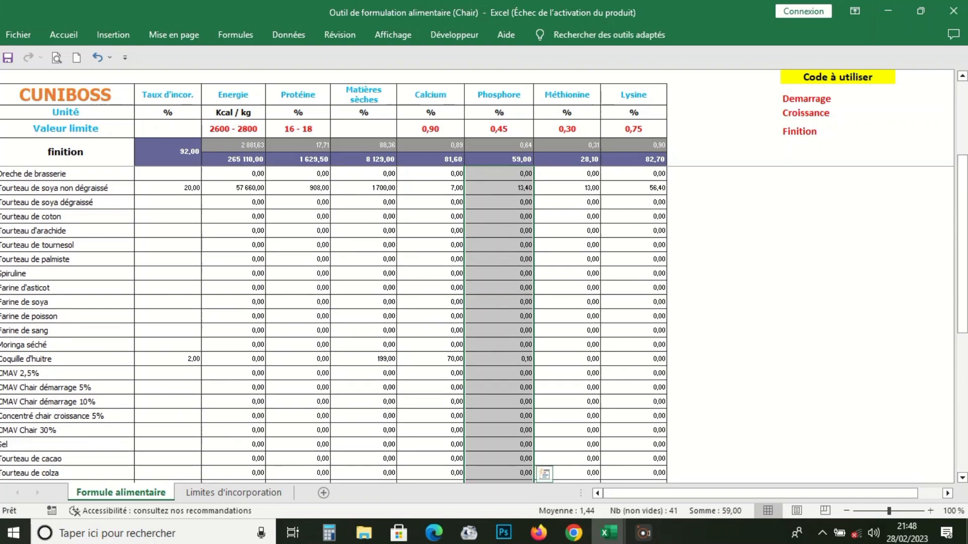
scroll(333, 322, "up", 3)
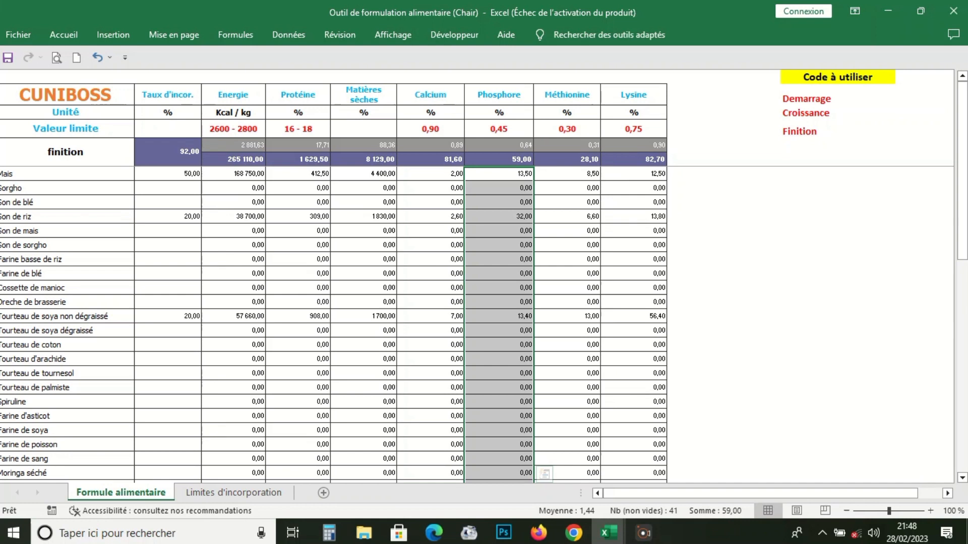
Try an incorporation rate of 15 % for Son de riz and return it to 20 %
left_click(168, 216)
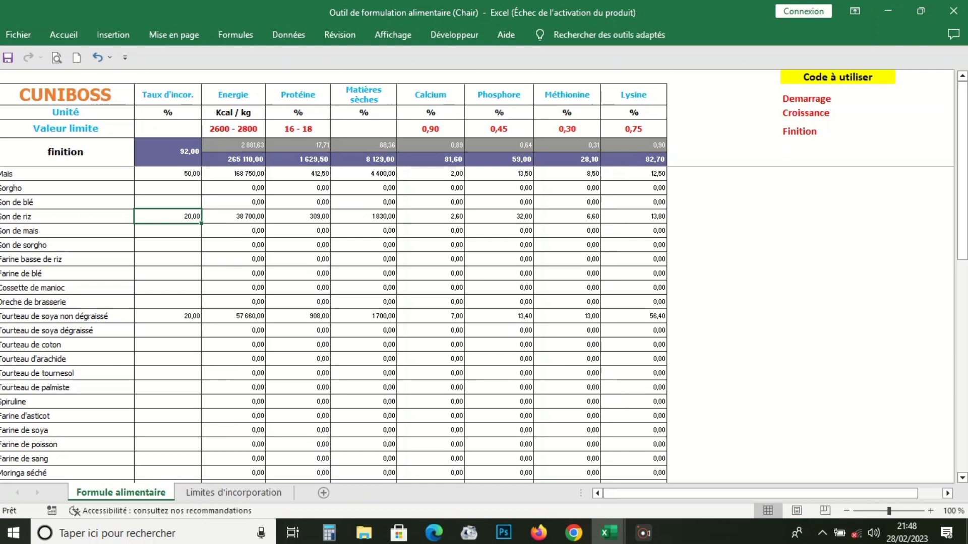
key("F2")
key("Return")
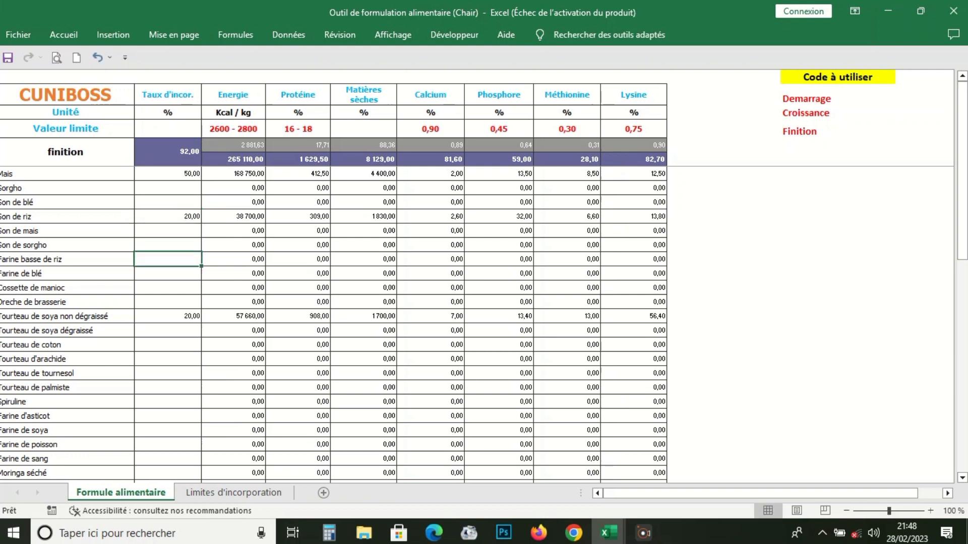
key("Up")
type("15")
key("Return")
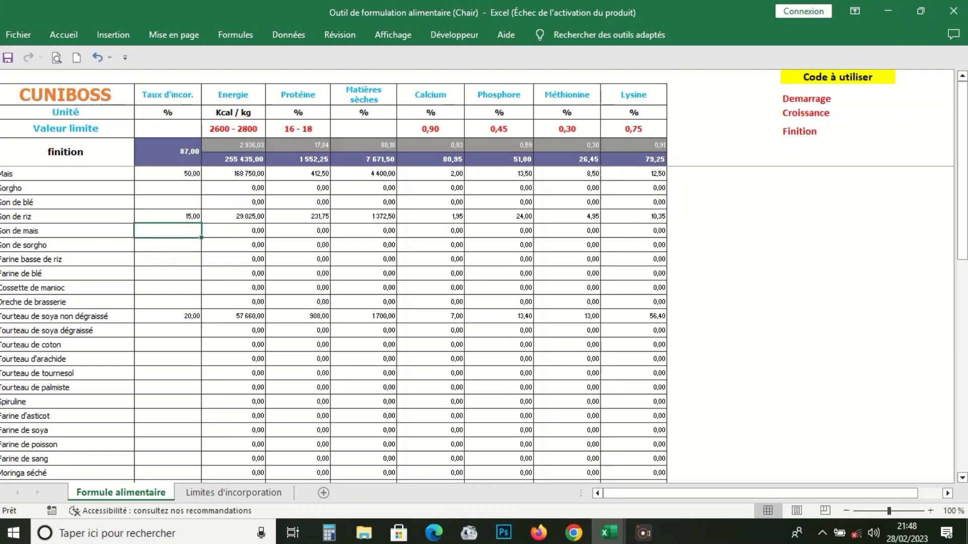
key("Up")
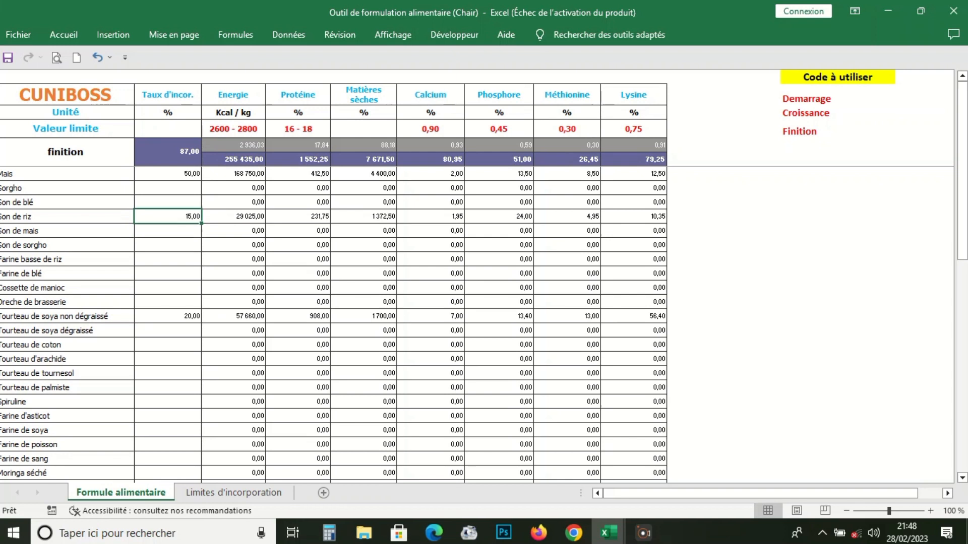
type("20")
left_click(363, 259)
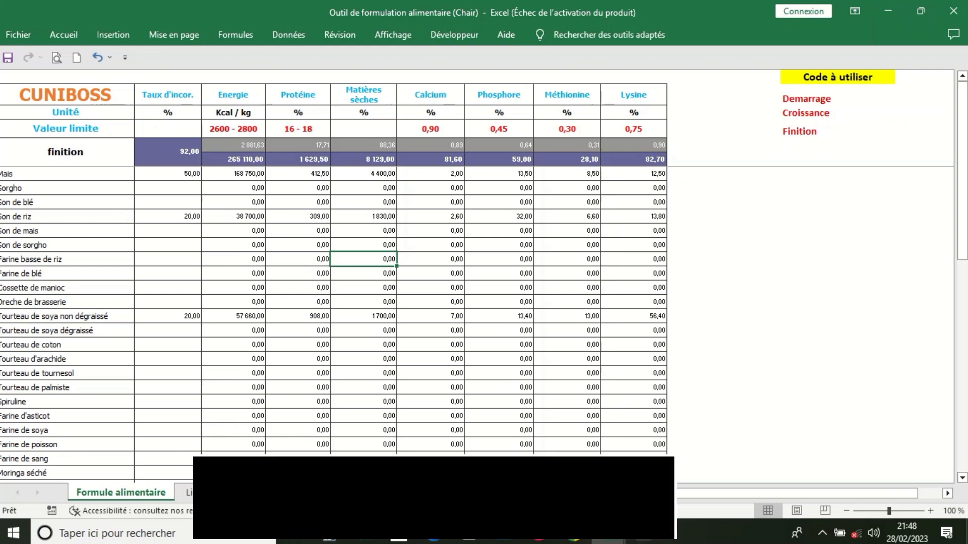
Set the incorporation rate of Son de riz to 15 % and check the calculated phosphorus value
left_click(168, 217)
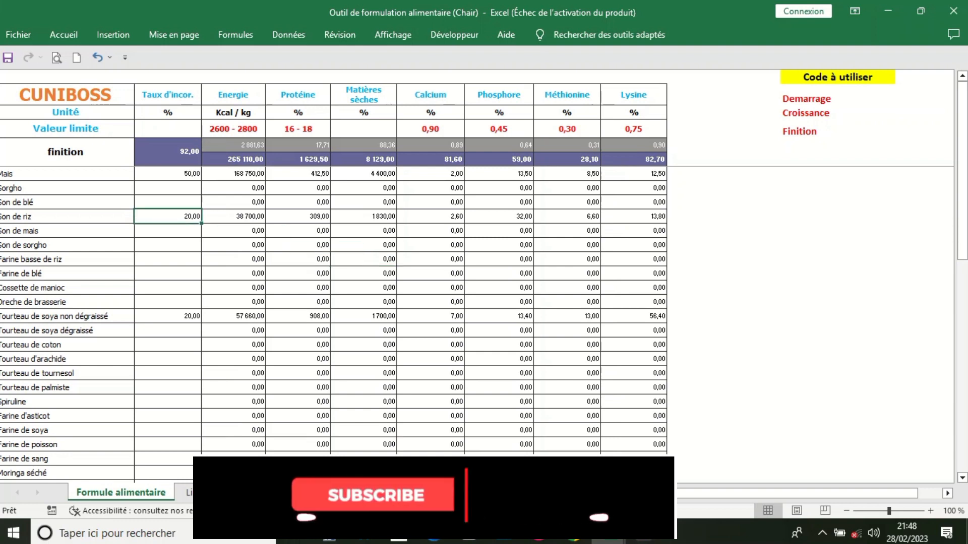
type("15")
key("Return")
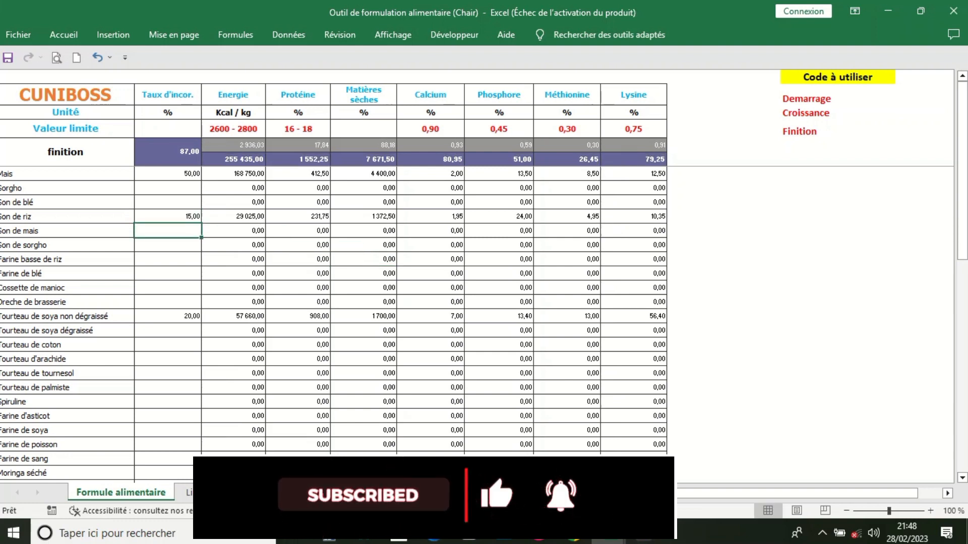
left_click(431, 159)
left_click(499, 145)
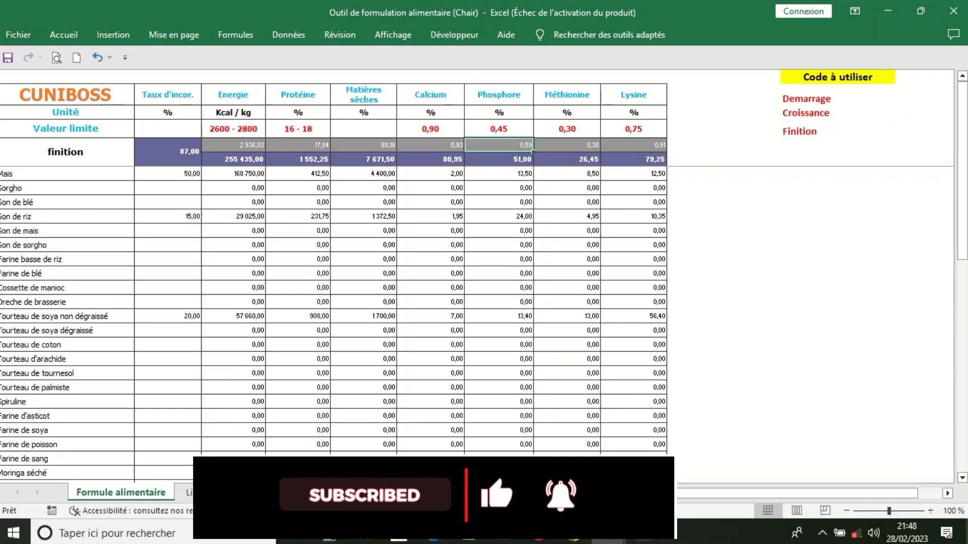
left_click(499, 260)
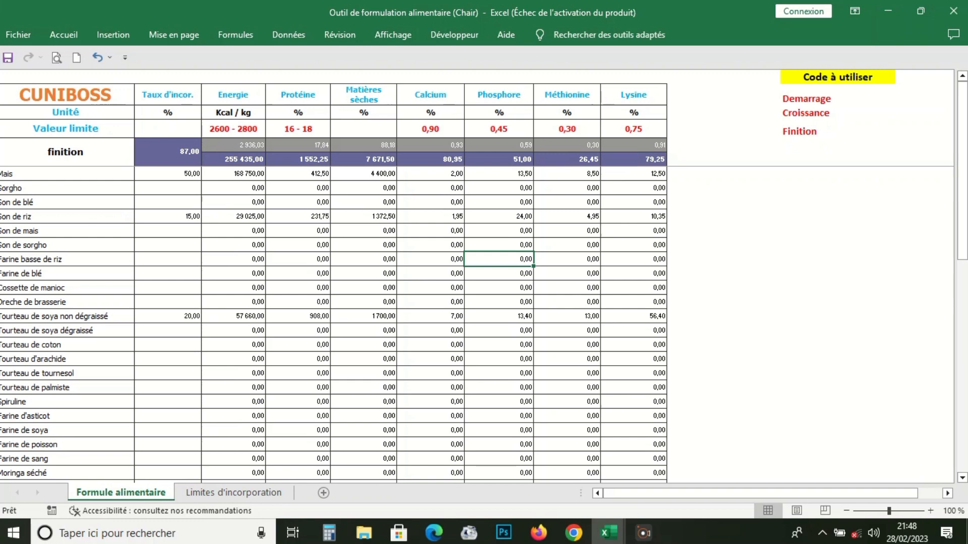
Examine the lysine contributions and set the incorporation rate of Tourteau de soya non dégraissé to 15 %
left_click_drag(633, 174, 633, 459)
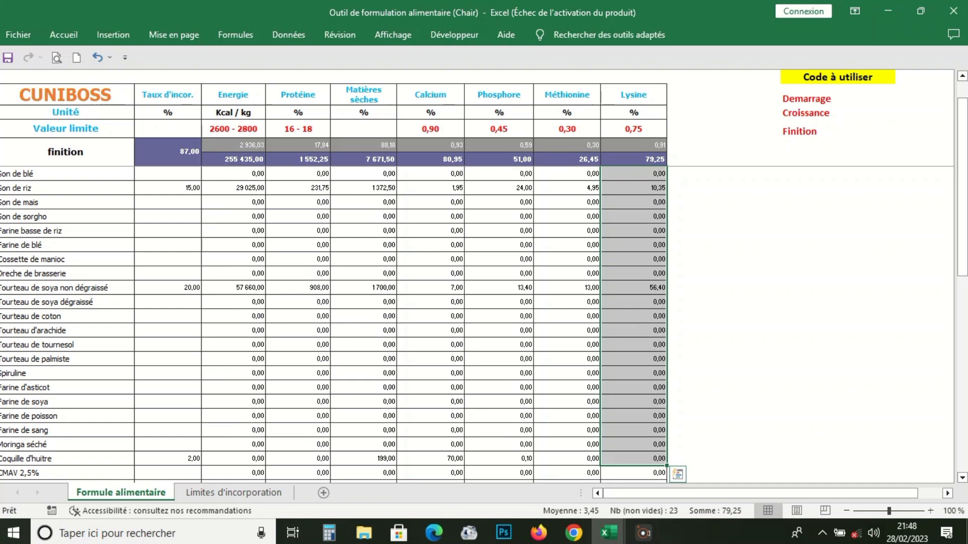
scroll(333, 323, "up", 1)
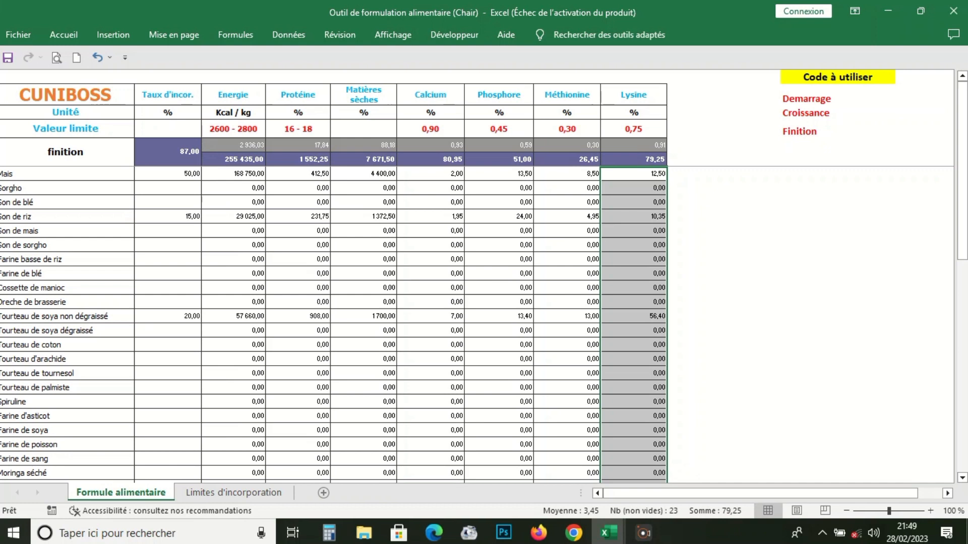
left_click(168, 316)
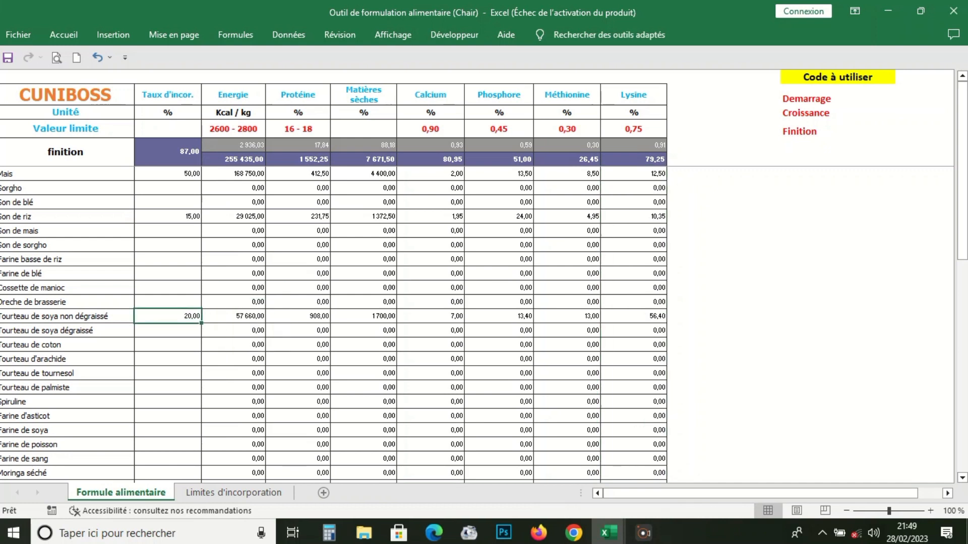
type("15")
key("Return")
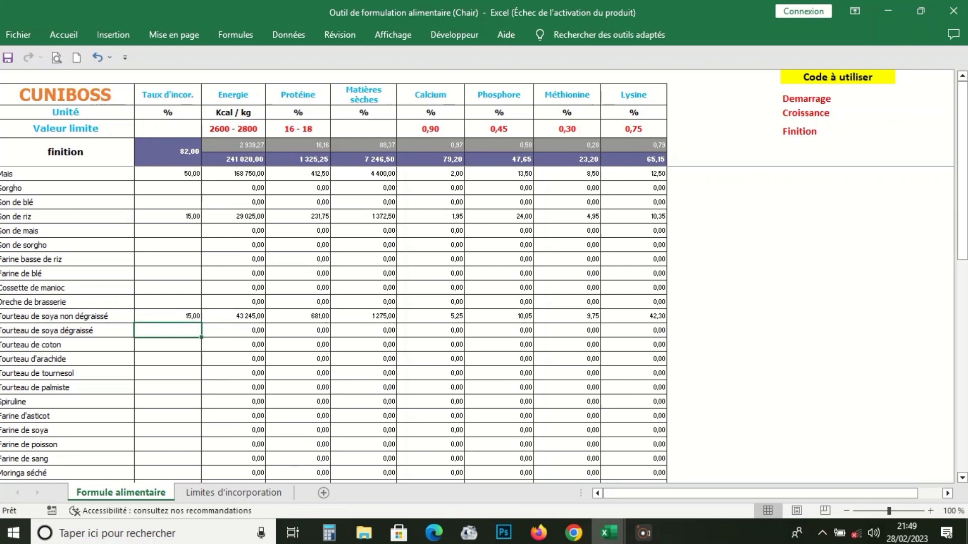
left_click(634, 129)
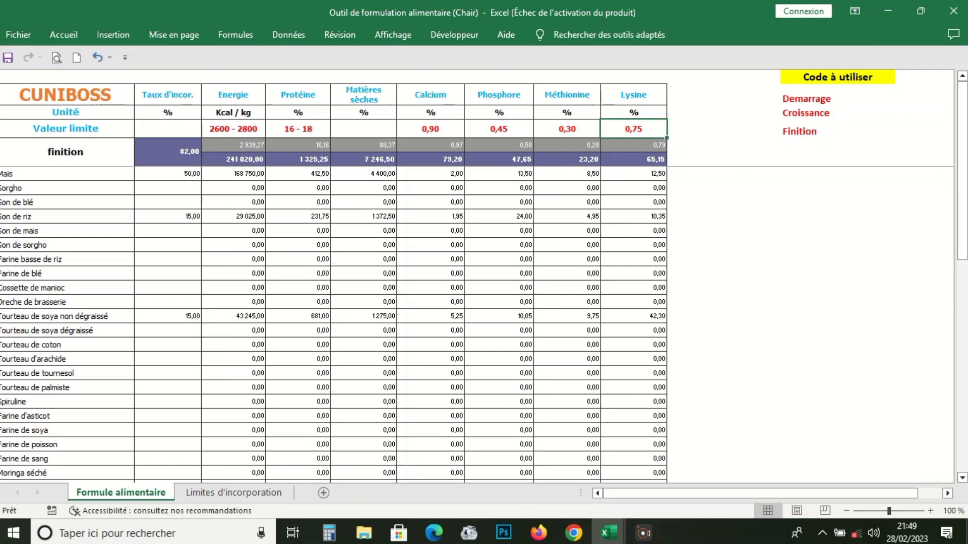
Review the Tourteau de soya non dégraissé rate and the calculated energy-to-phosphorus values in the finition row
left_click(168, 317)
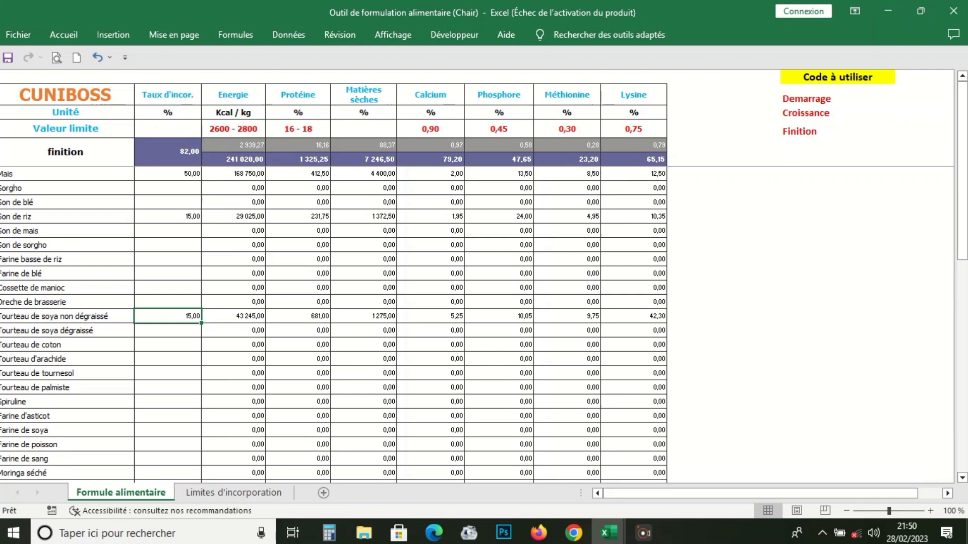
left_click_drag(234, 145, 499, 144)
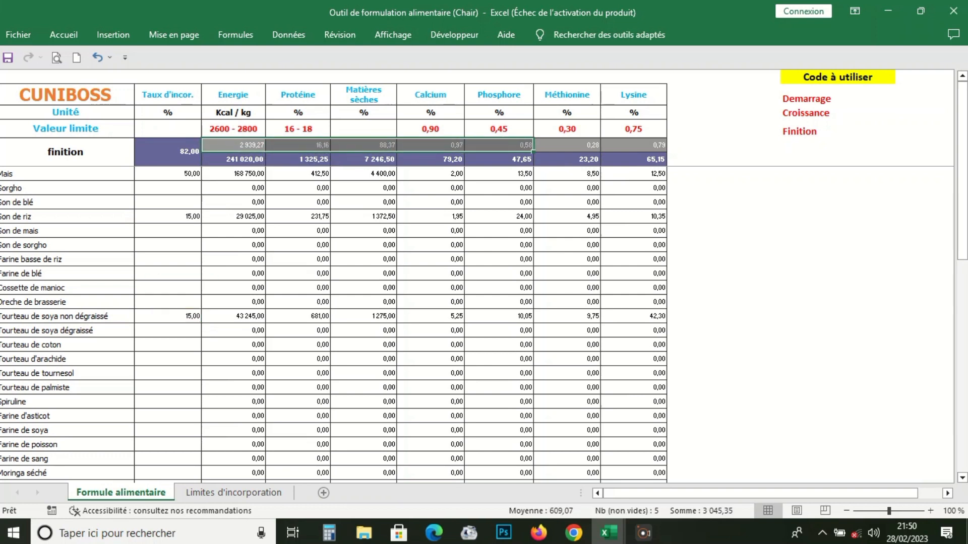
left_click(168, 188)
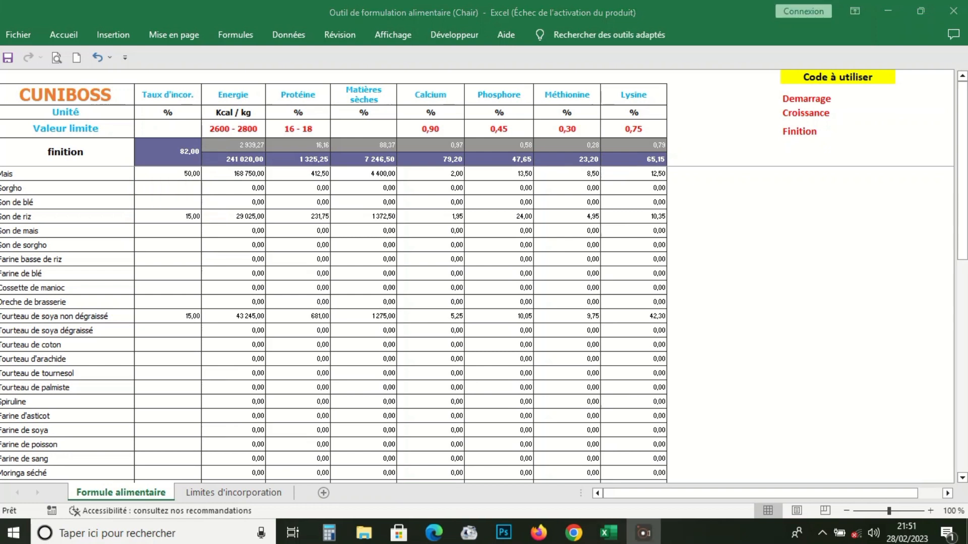
Examine the energy contributions down the ingredient list, from Mais to CMAV Chair 30%
left_click(233, 174)
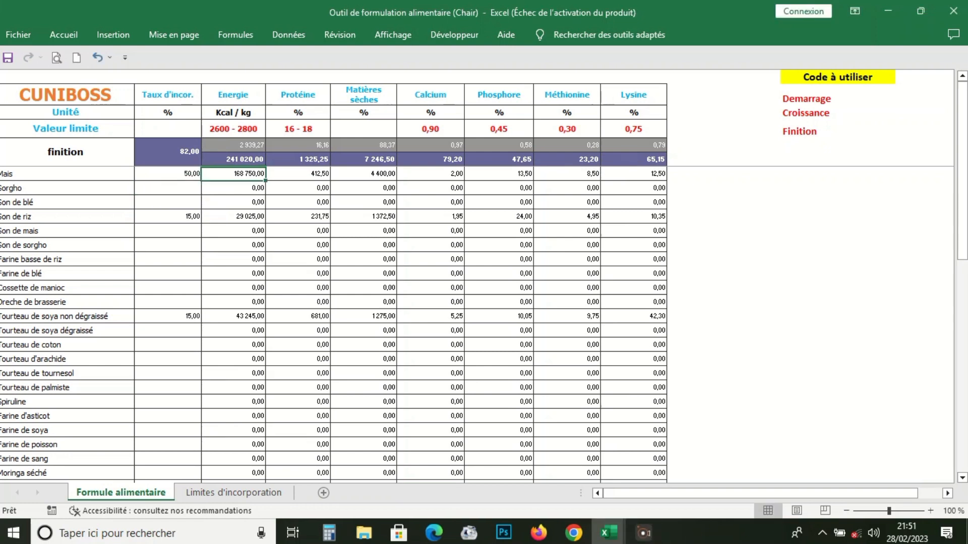
key("shift+Down")
key("shift+Down")
key("shift+Down")
key("shift+Down")
key("shift+Down")
key("shift+Down")
key("shift+Down")
key("shift+Down")
key("shift+Down")
key("shift+Down")
key("shift+Down")
key("shift+Down")
key("shift+Down")
key("shift+Down")
key("shift+Down")
key("shift+Down")
key("shift+Down")
key("shift+Down")
key("shift+Down")
key("shift+Down")
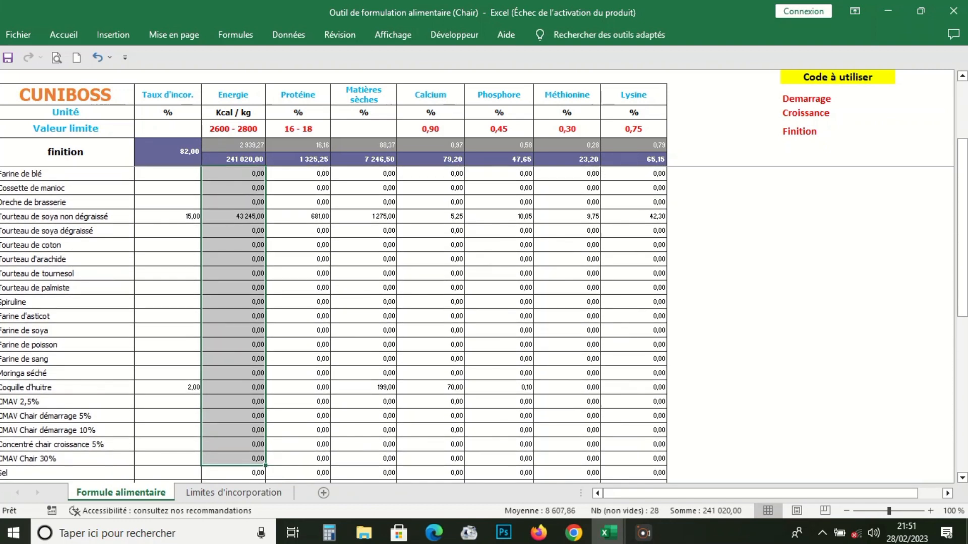
Set the incorporation rate of Mais to 48 %
scroll(333, 323, "up", 3)
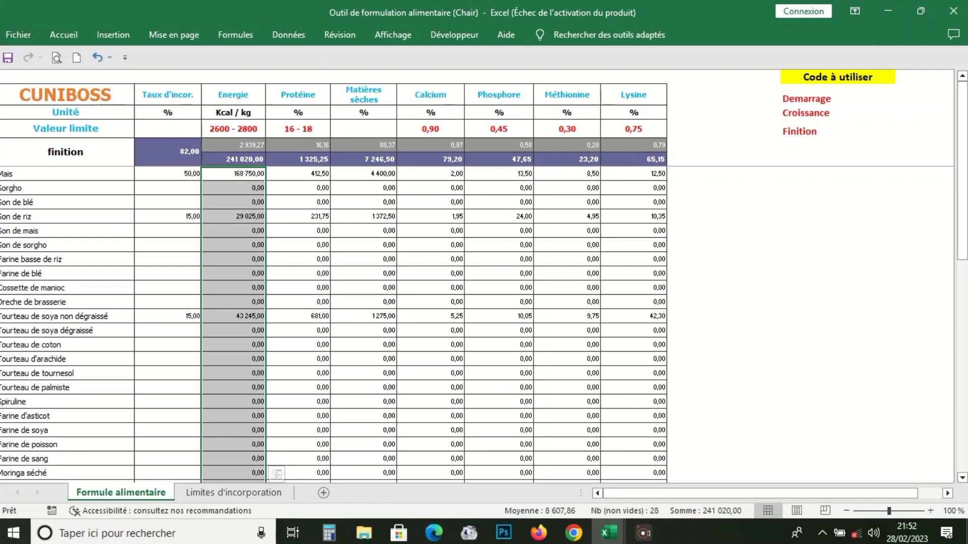
left_click(168, 245)
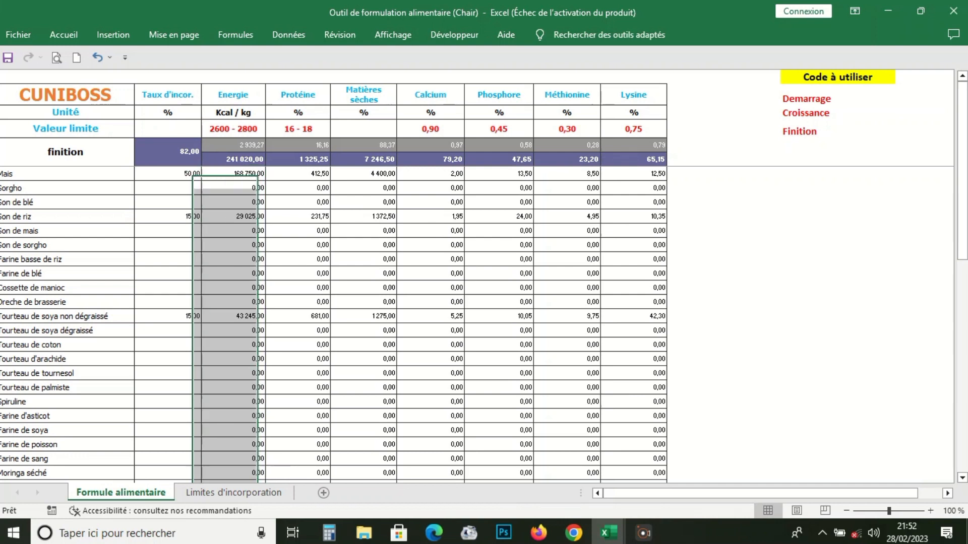
left_click(168, 174)
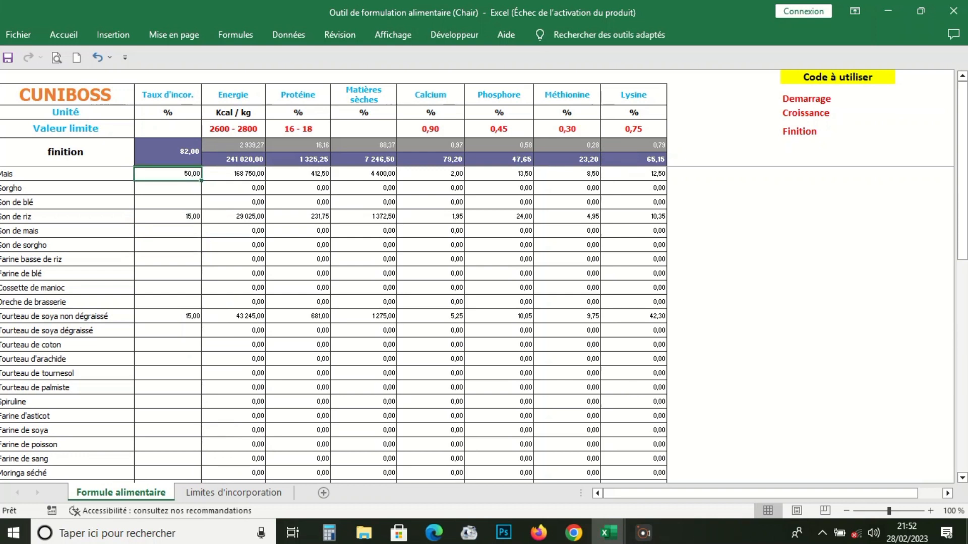
type("48")
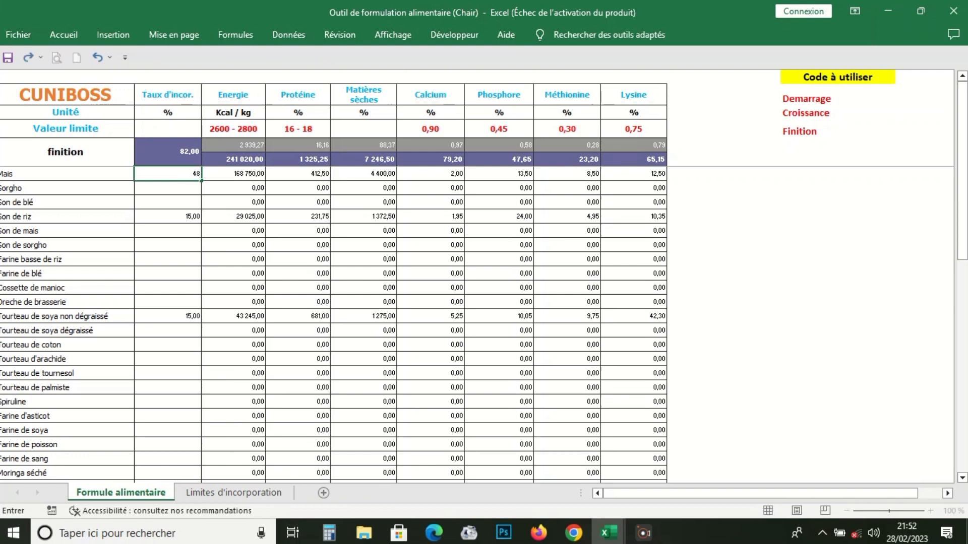
key("Return")
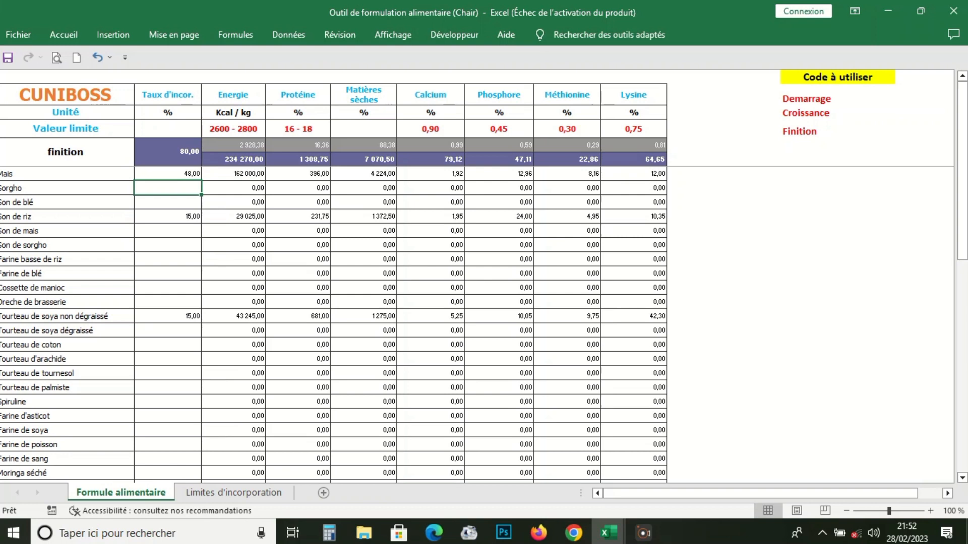
Reduce the incorporation rate of Mais further to 45 %
key("Up")
type("45")
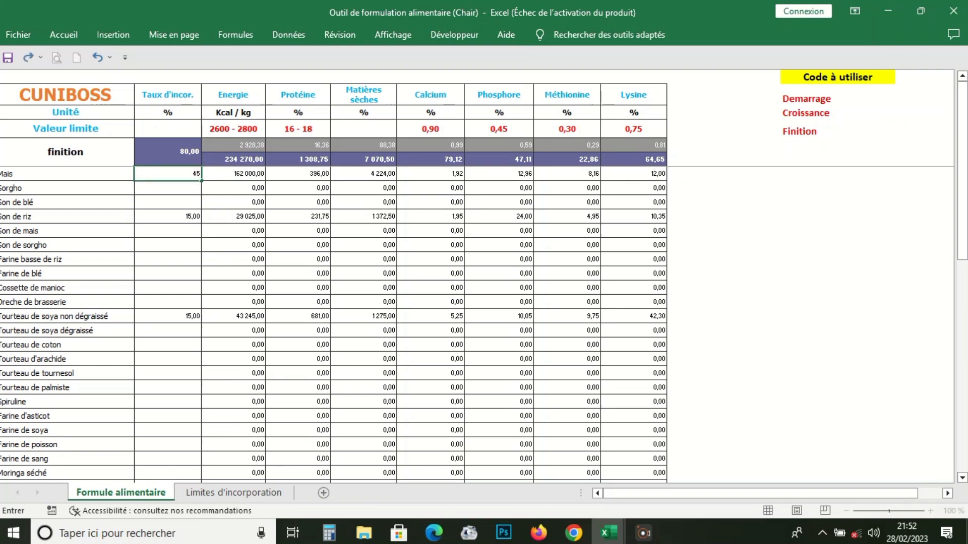
key("Right")
key("Left")
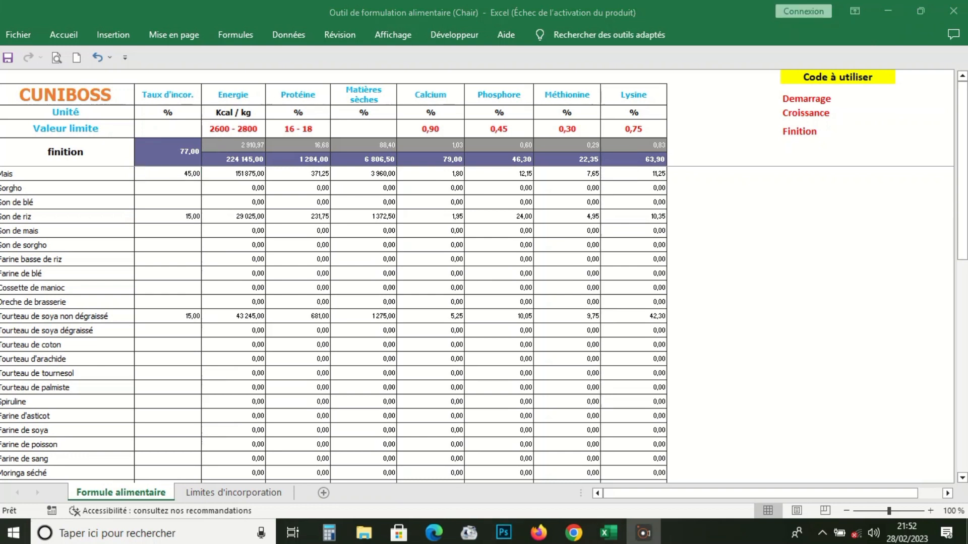
Examine the energy contributions down the ingredient list, from Mais to Coquille d'huitre
left_click(168, 217)
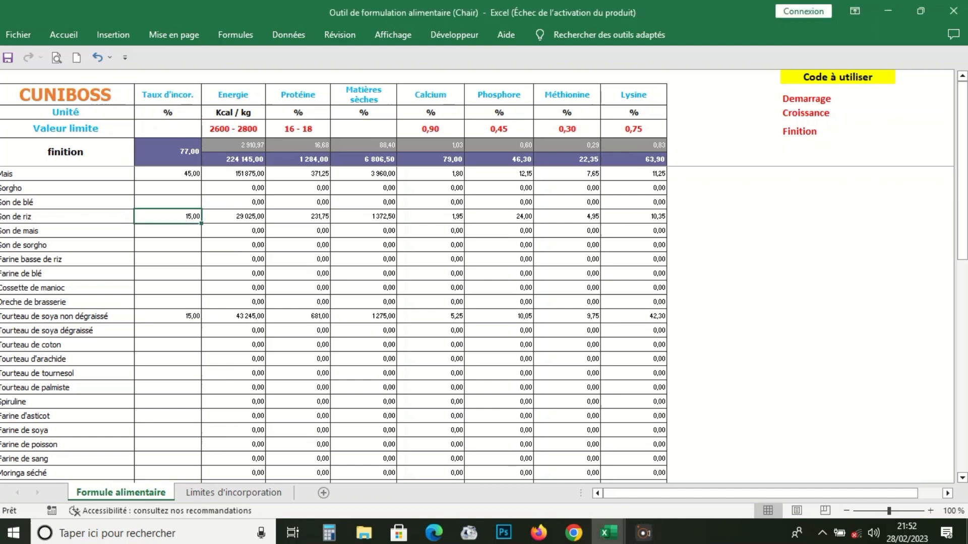
left_click_drag(234, 174, 242, 459)
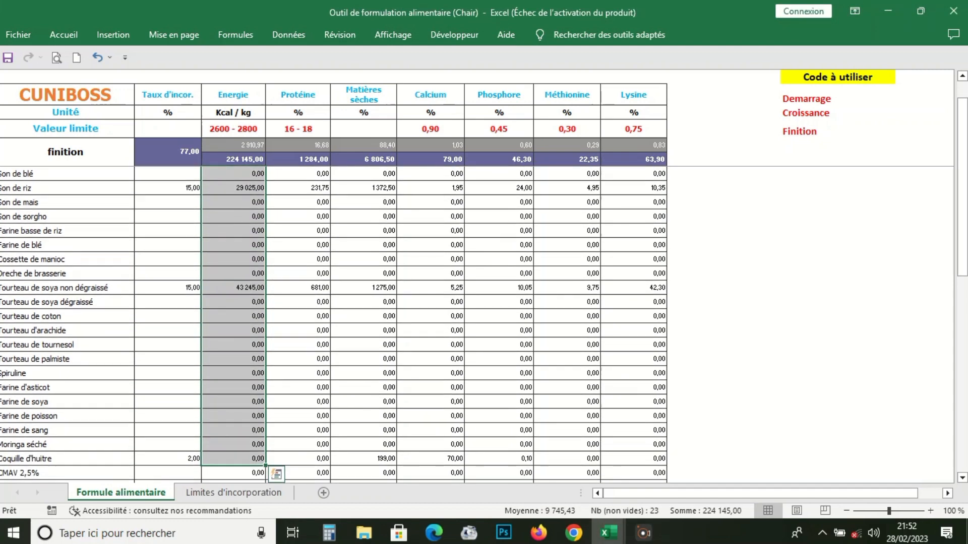
scroll(333, 323, "up", 1)
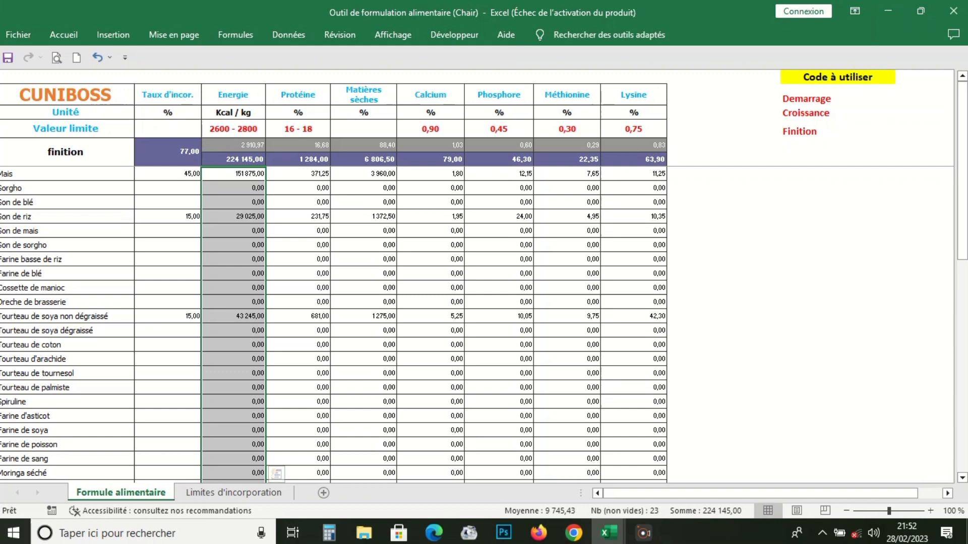
scroll(333, 323, "down", 1)
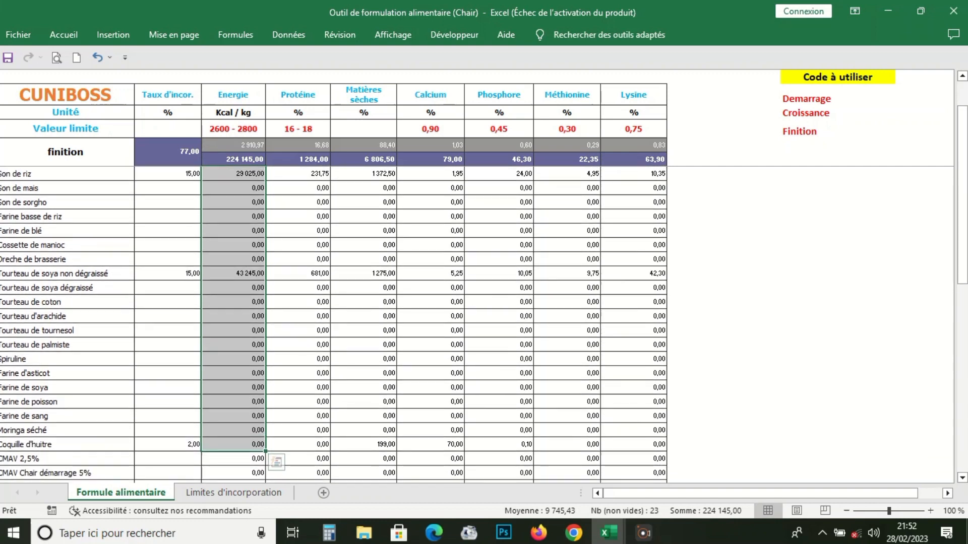
scroll(332, 322, "up", 1)
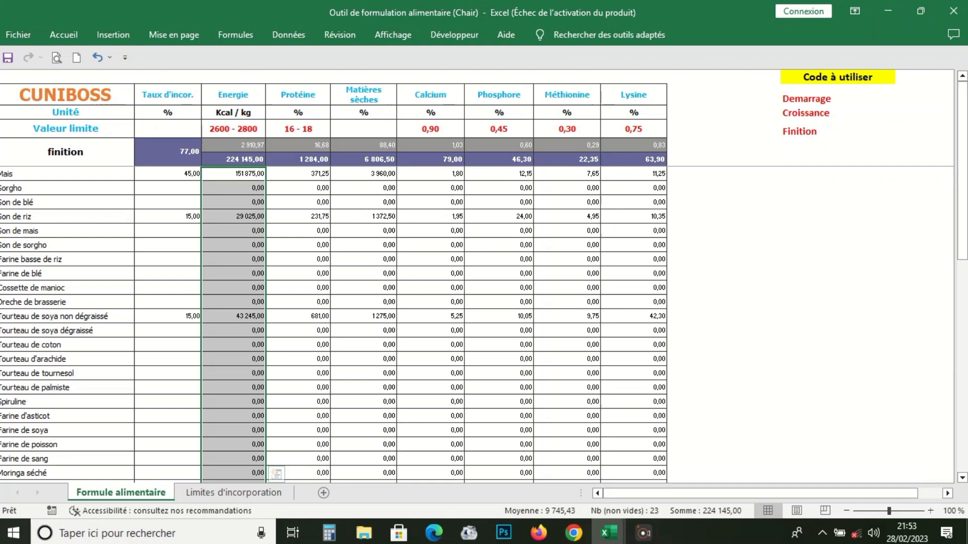
scroll(333, 322, "down", 2)
scroll(332, 322, "up", 2)
scroll(333, 322, "down", 5)
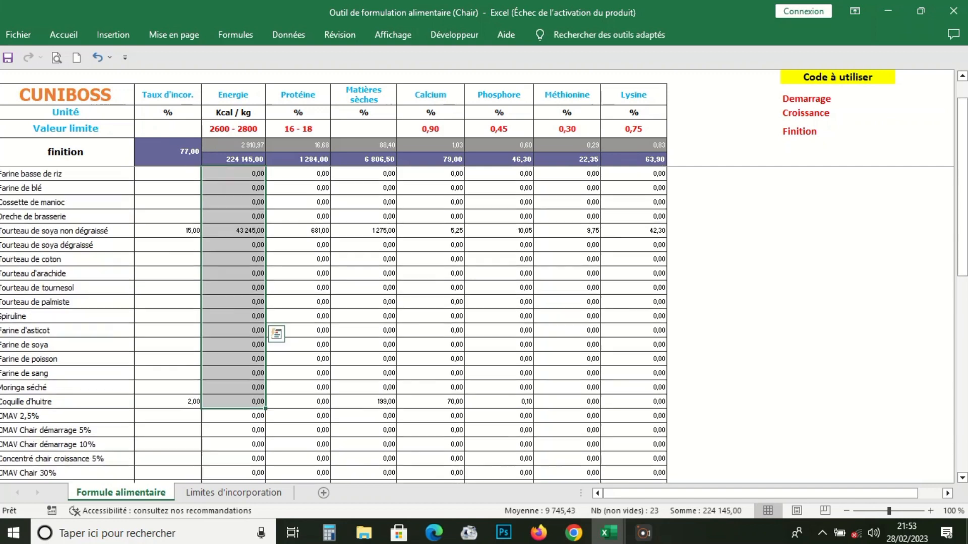
scroll(333, 323, "up", 5)
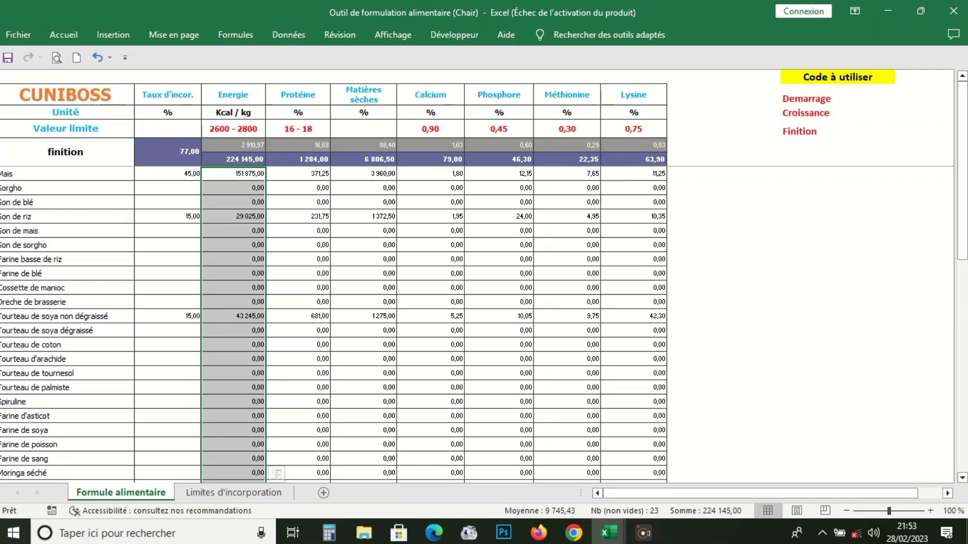
Set the incorporation rate of Tourteau de soya non dégraissé to 17 %
left_click(234, 331)
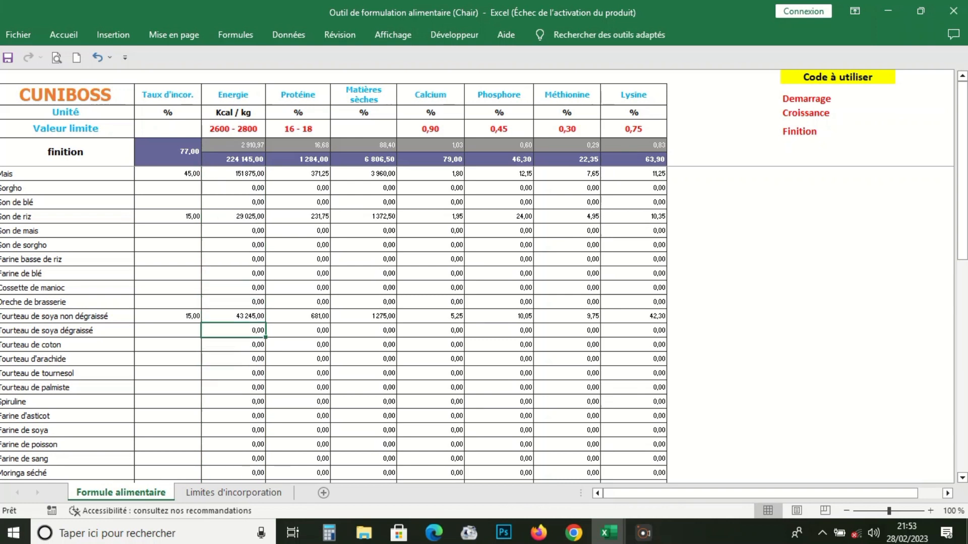
left_click(168, 317)
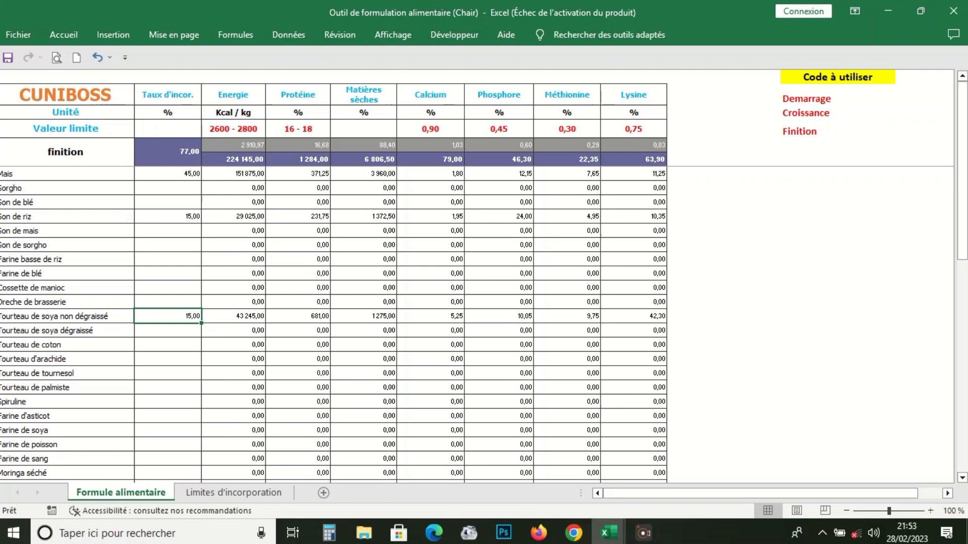
type("17")
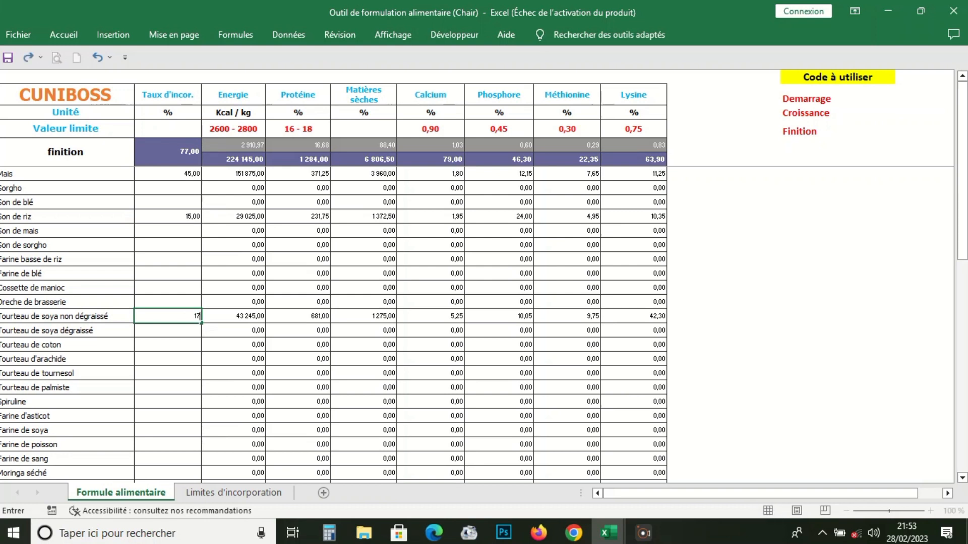
key("Return")
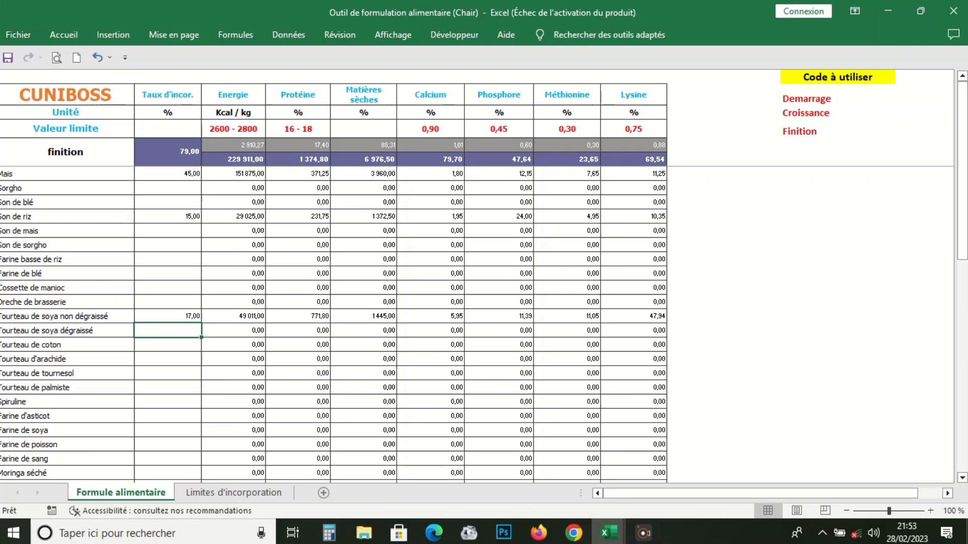
Set the incorporation rate of Son de riz to 17 %
left_click(168, 216)
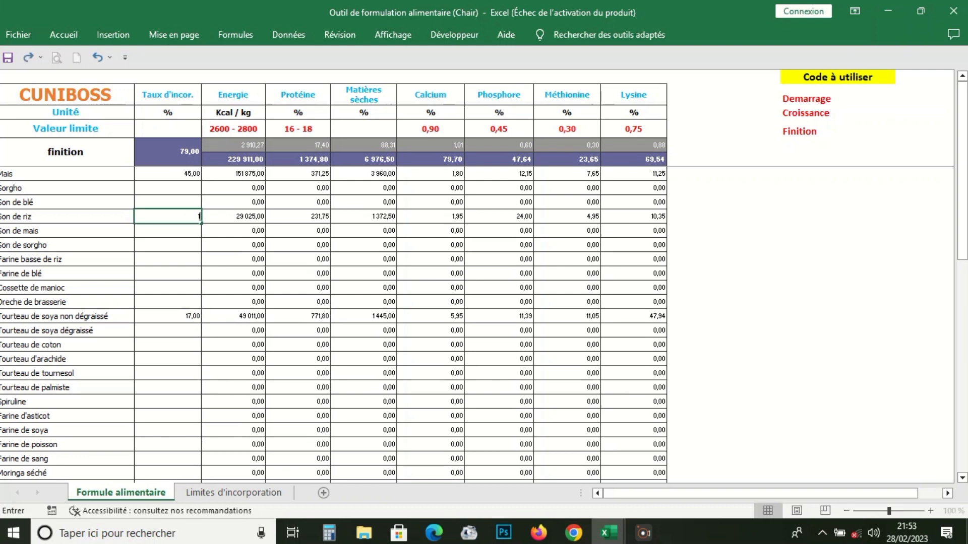
type("17")
key("Return")
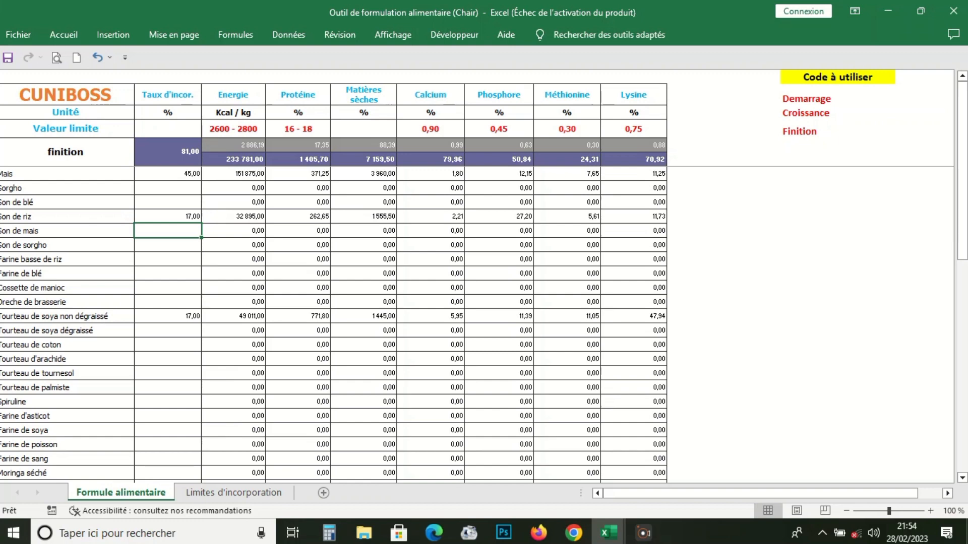
Review the incorporation rates and nutrient contributions down the whole ingredient list of the finition formula
scroll(333, 323, "down", 2)
scroll(333, 323, "up", 2)
scroll(333, 323, "down", 6)
scroll(333, 323, "up", 6)
left_click(567, 331)
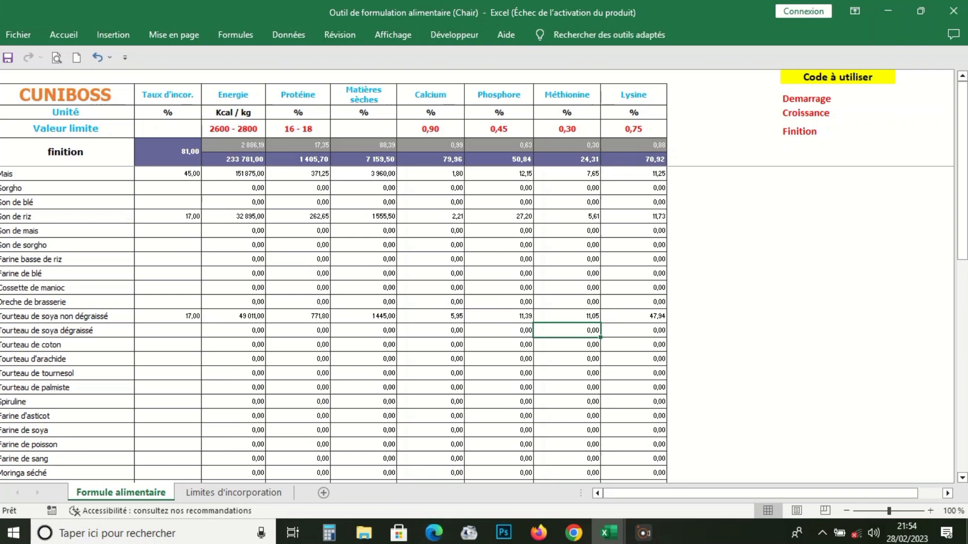
left_click(643, 533)
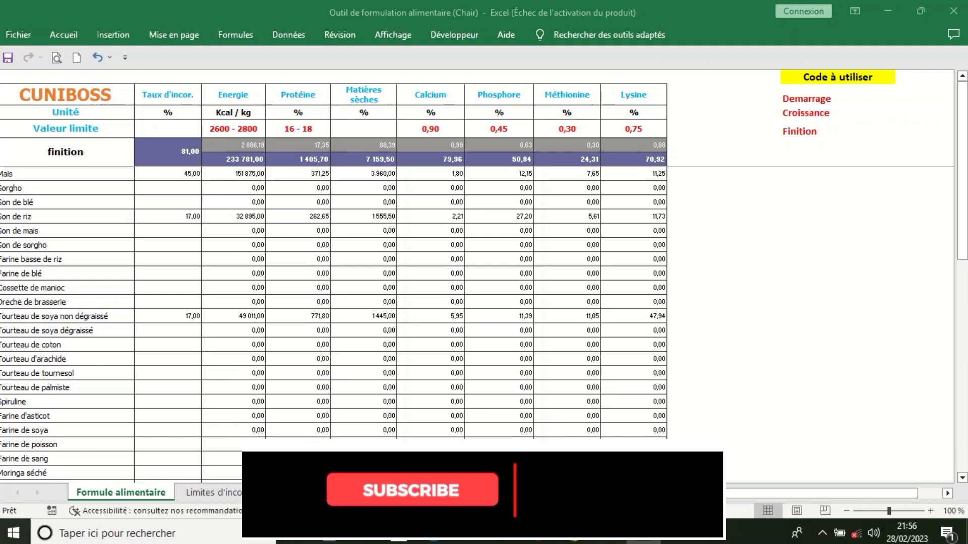
scroll(383, 323, "down", 4)
scroll(383, 323, "up", 4)
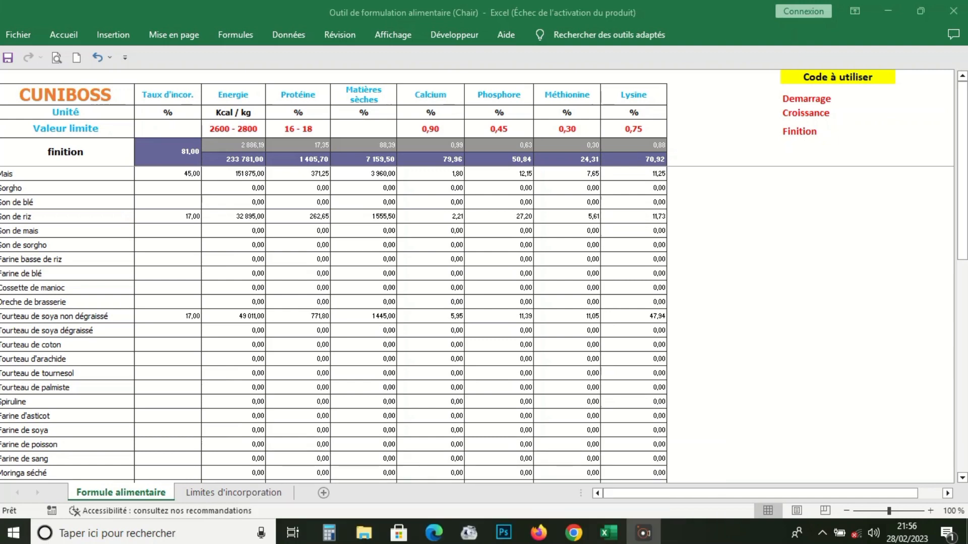
Compare the ingredient rates in the Formule alimentaire sheet with the finition limits in the Limites d'incorporation sheet
left_click(233, 493)
scroll(365, 282, "up", 8)
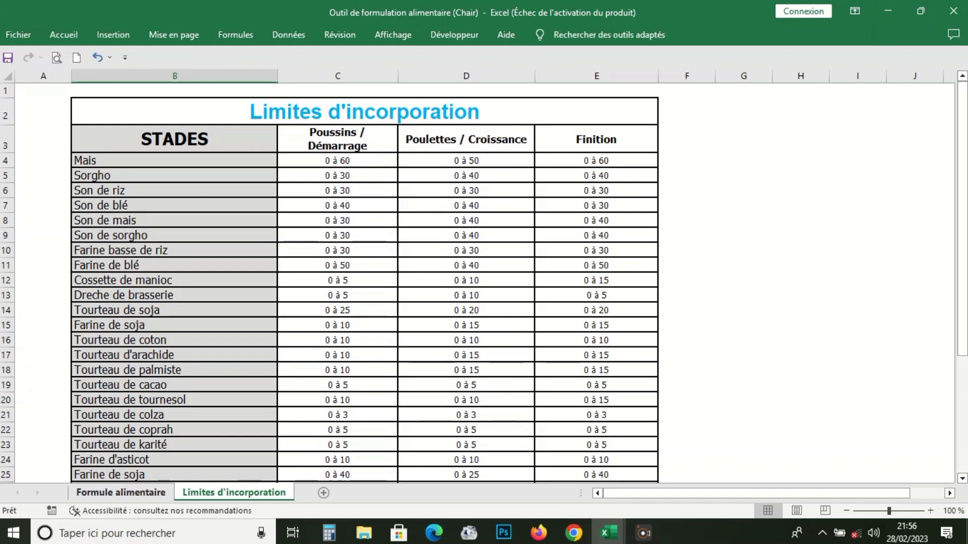
left_click(121, 493)
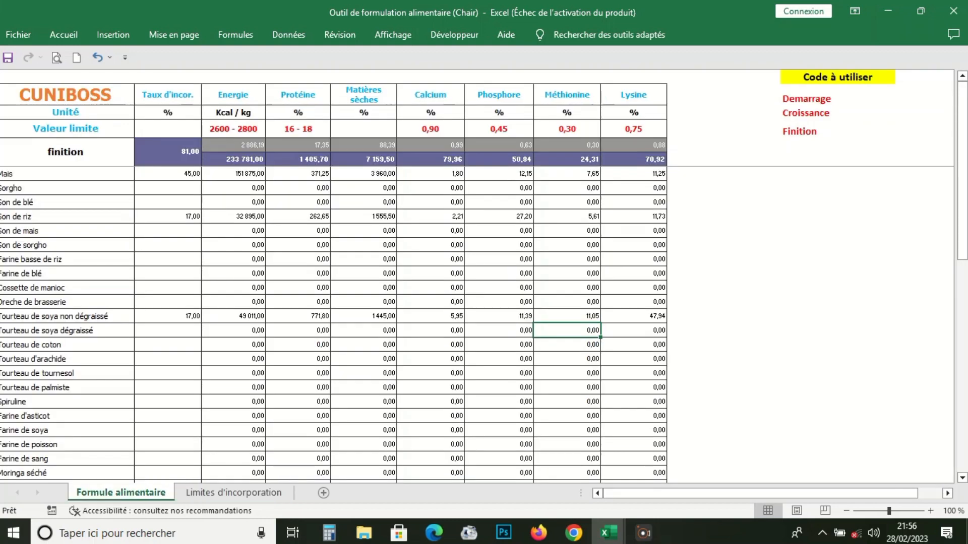
scroll(332, 323, "down", 7)
scroll(332, 322, "up", 7)
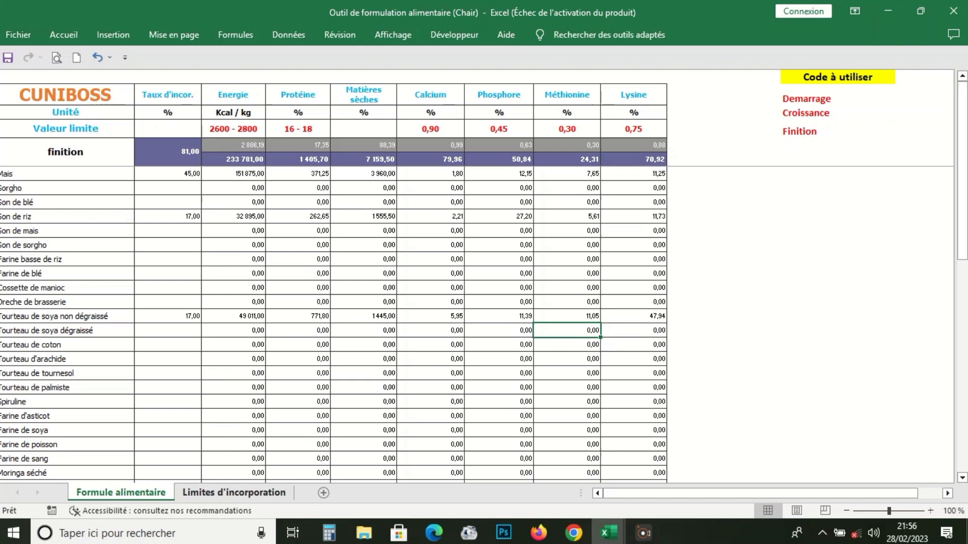
left_click(234, 493)
left_click(121, 492)
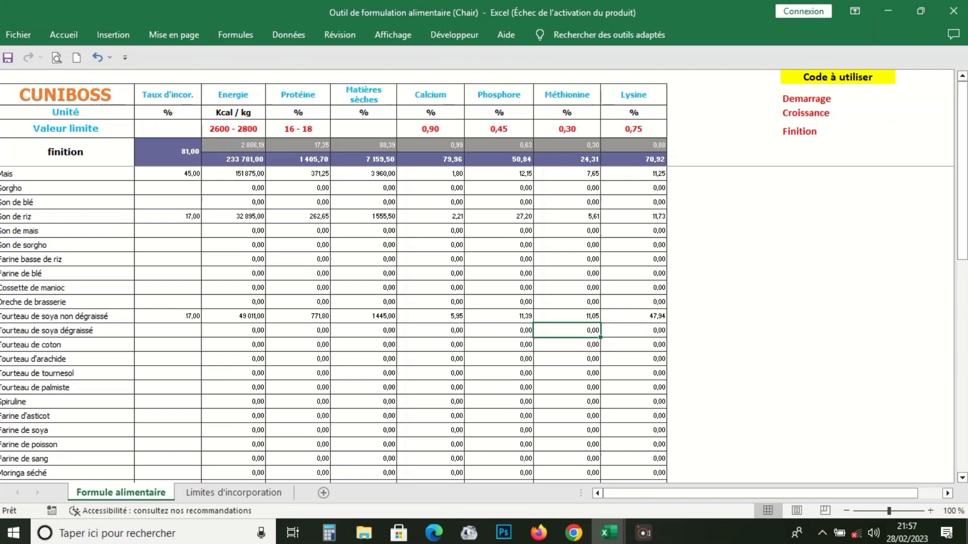
left_click(233, 493)
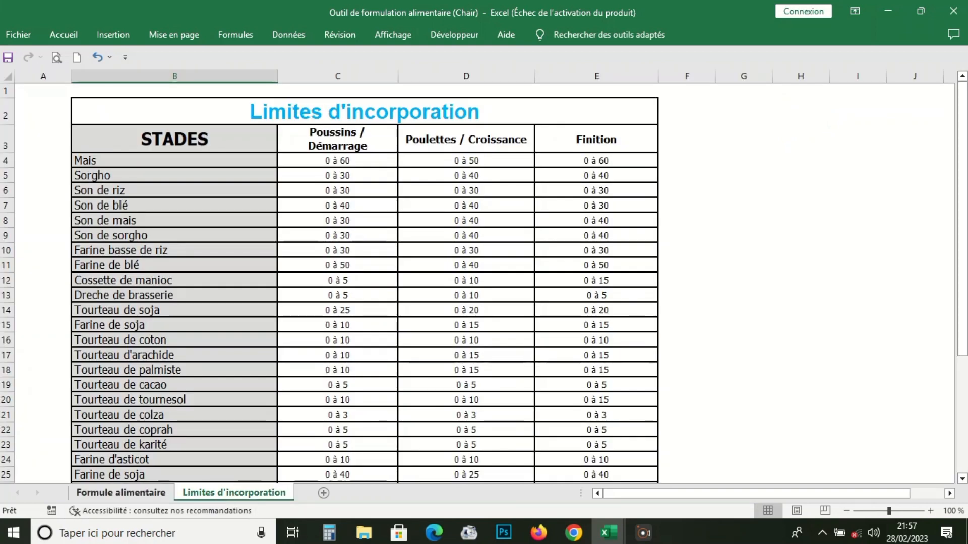
left_click(121, 493)
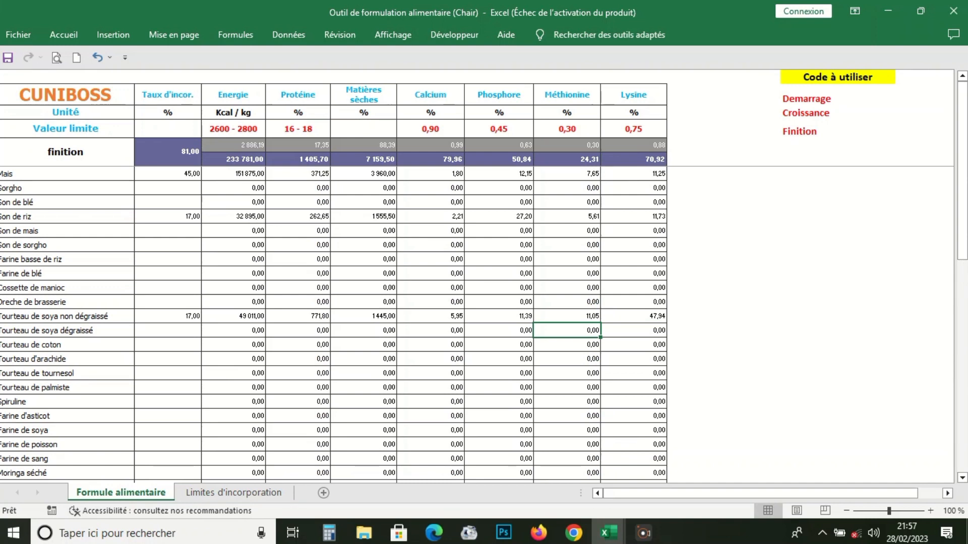
left_click(234, 493)
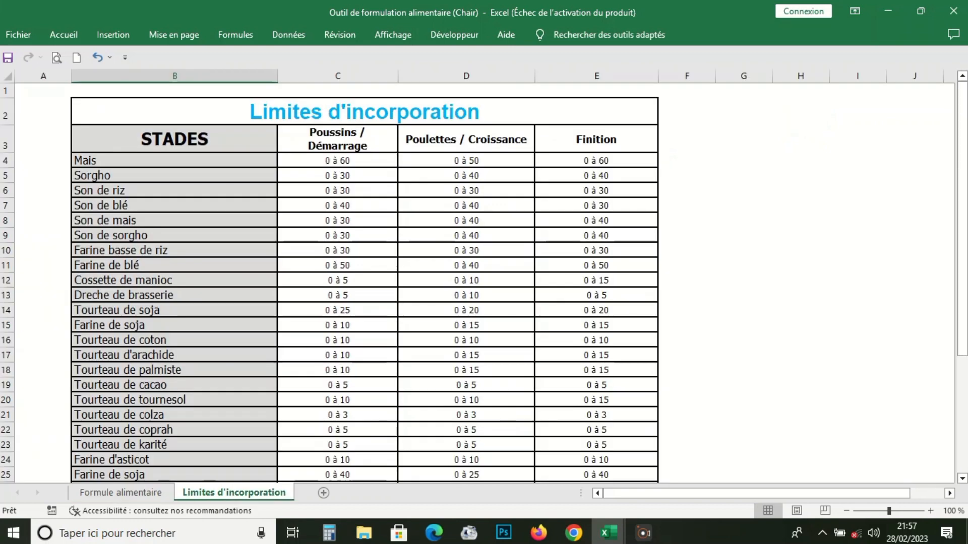
left_click(121, 492)
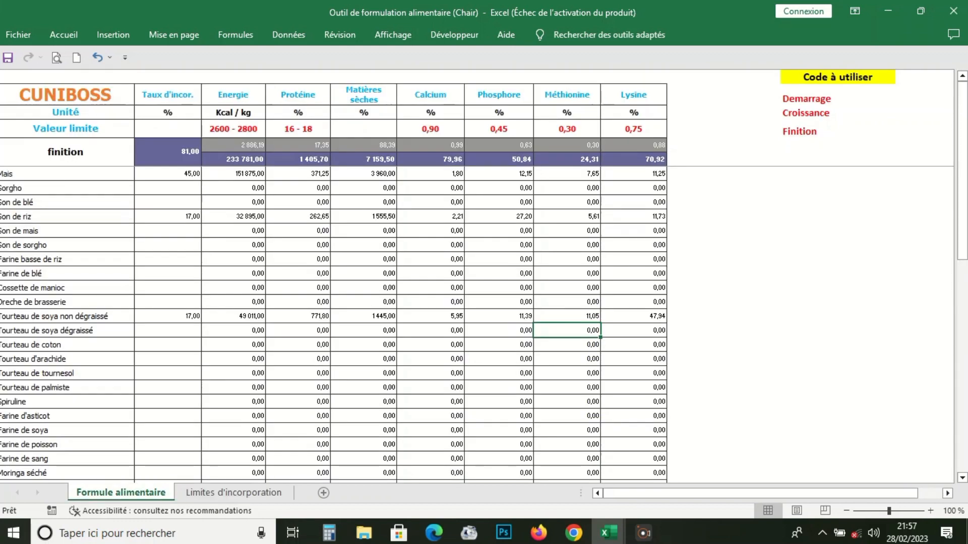